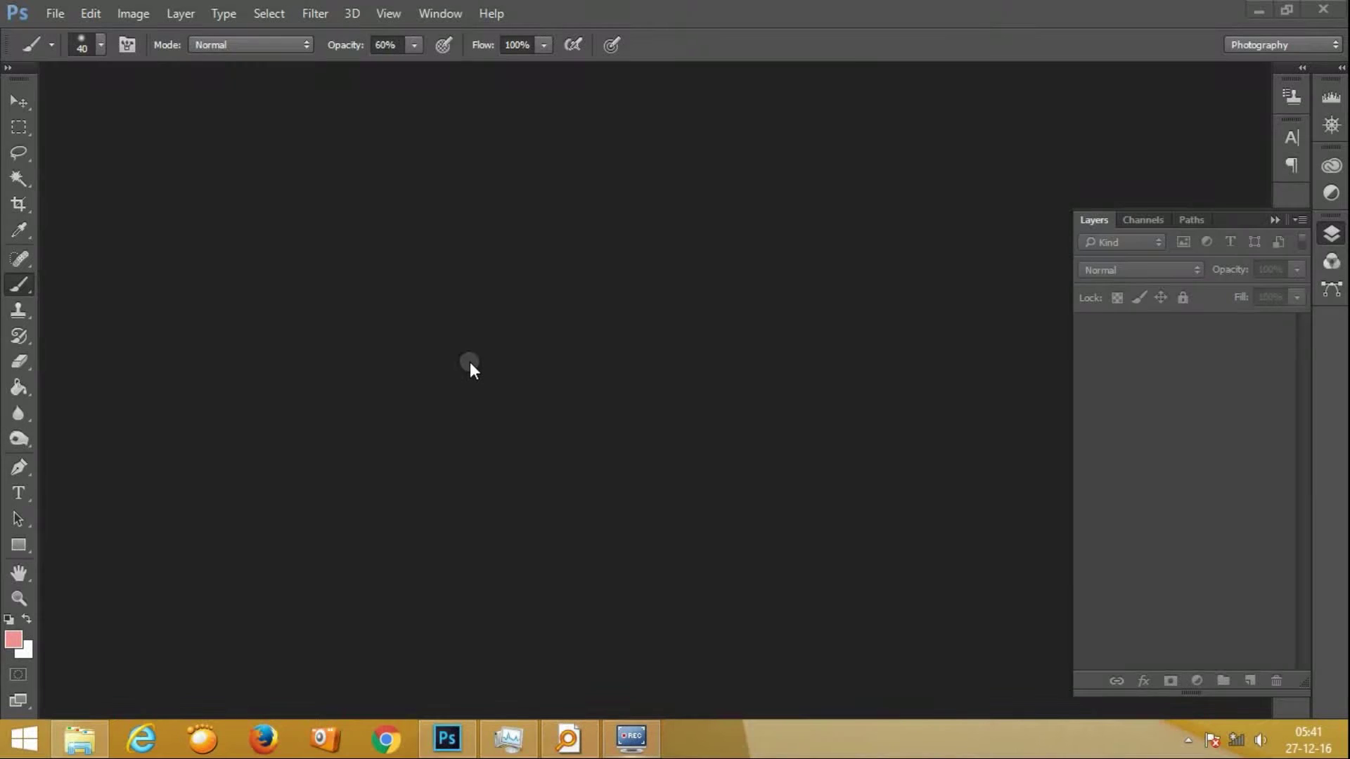
Open the DSC_9793 portrait and duplicate its Background layer
click(273, 249)
double_click(273, 249)
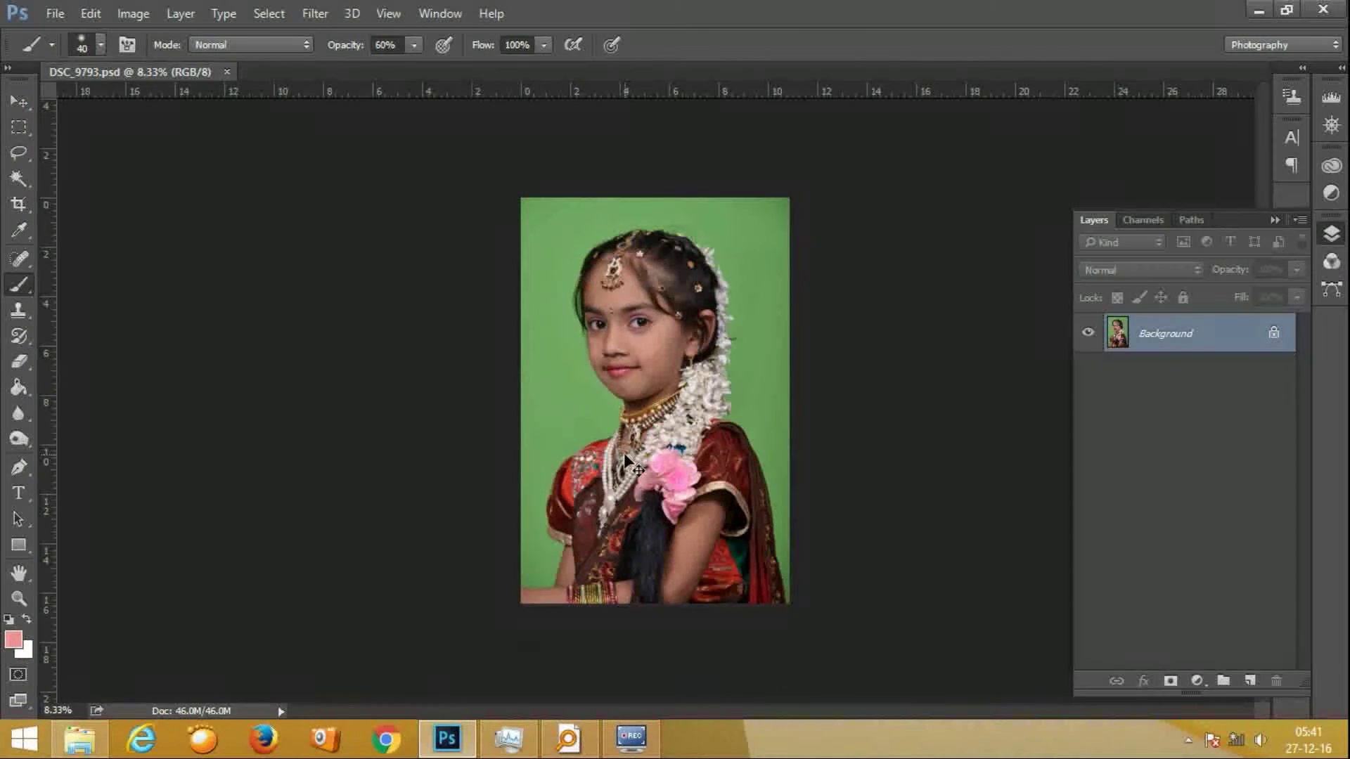
key(ctrl+j)
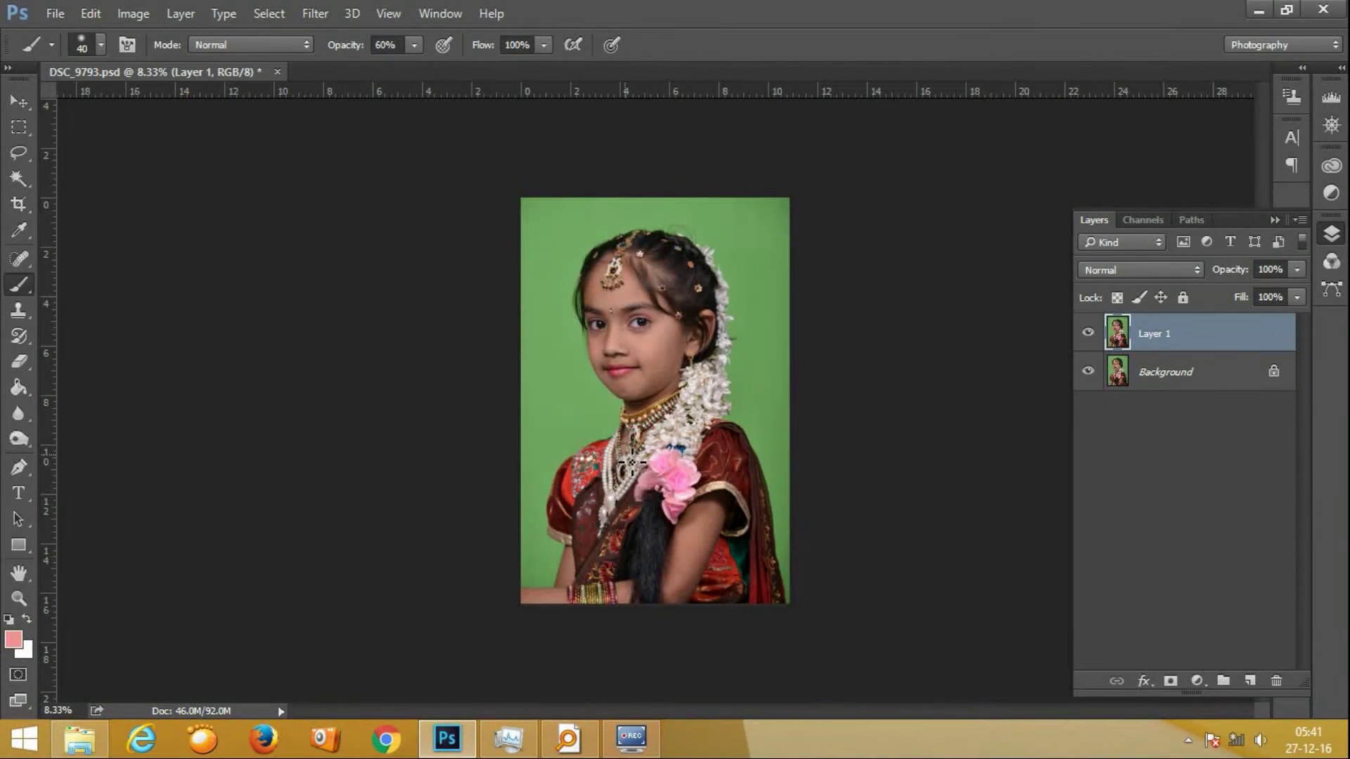
Copy all of the 020-01 garden image, close it, and paste it into the portrait
key(ctrl+o)
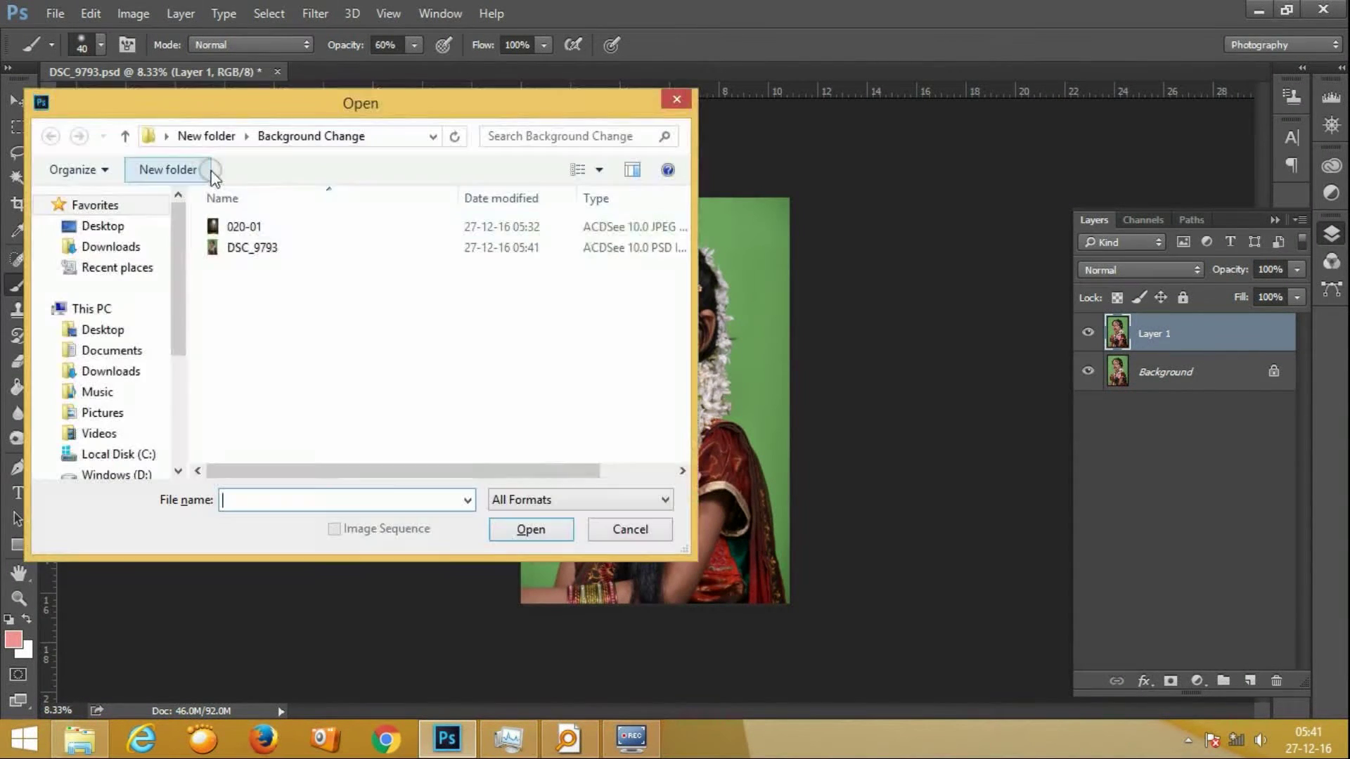
click(235, 229)
double_click(235, 230)
key(ctrl+a)
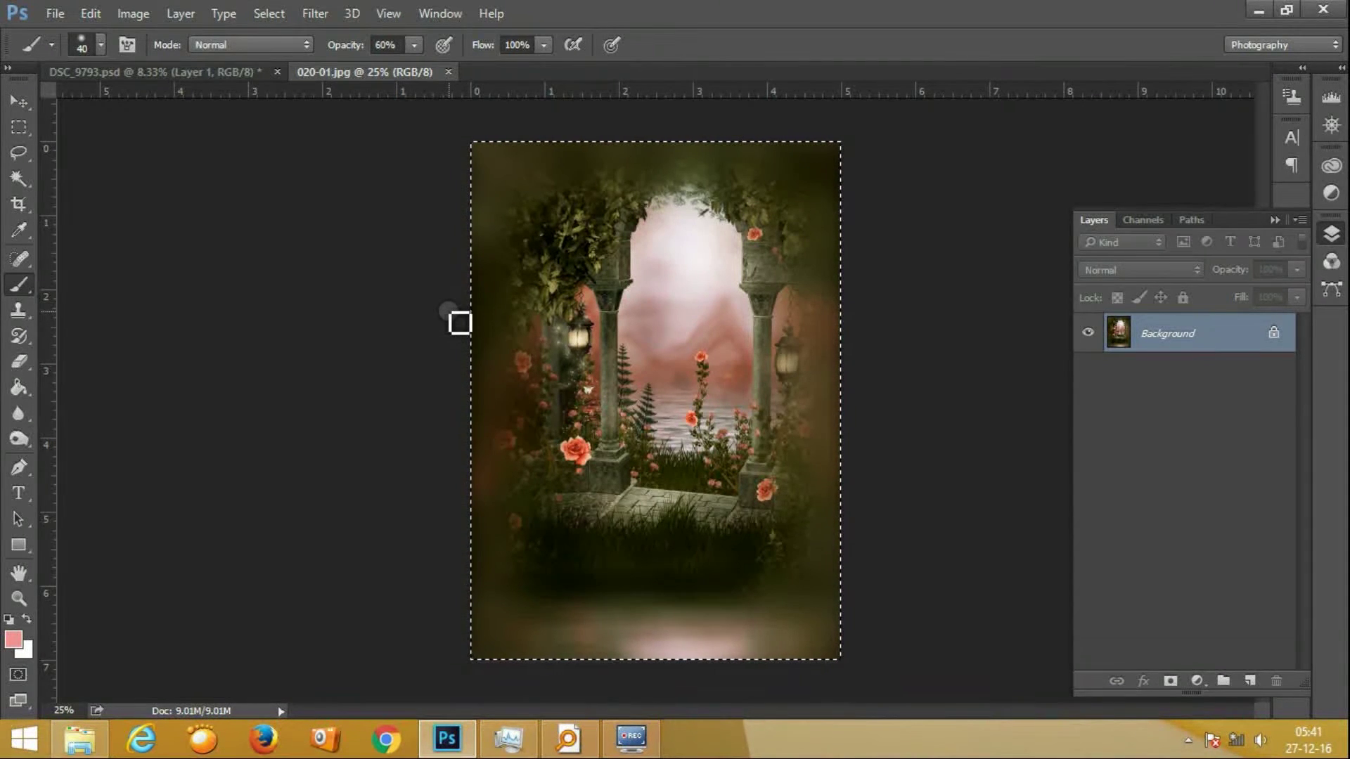
click(54, 13)
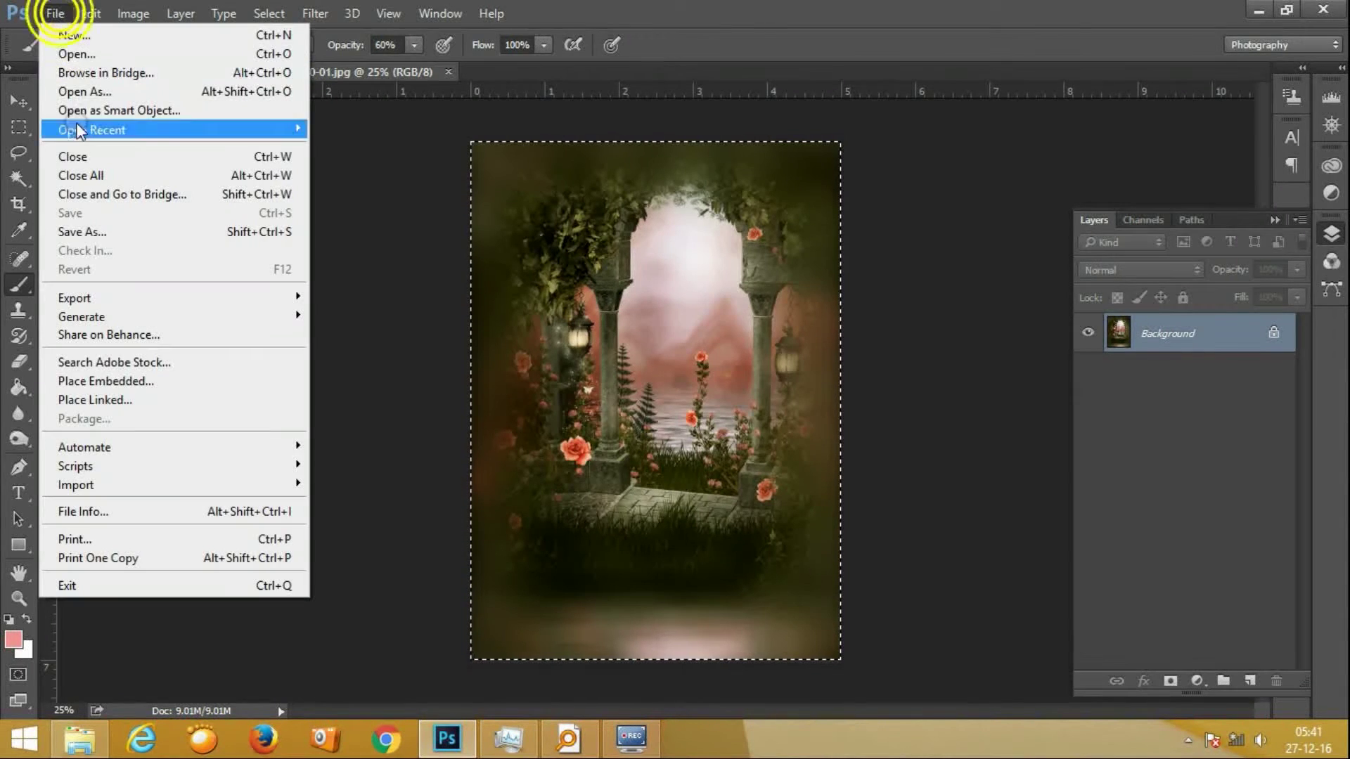
click(86, 156)
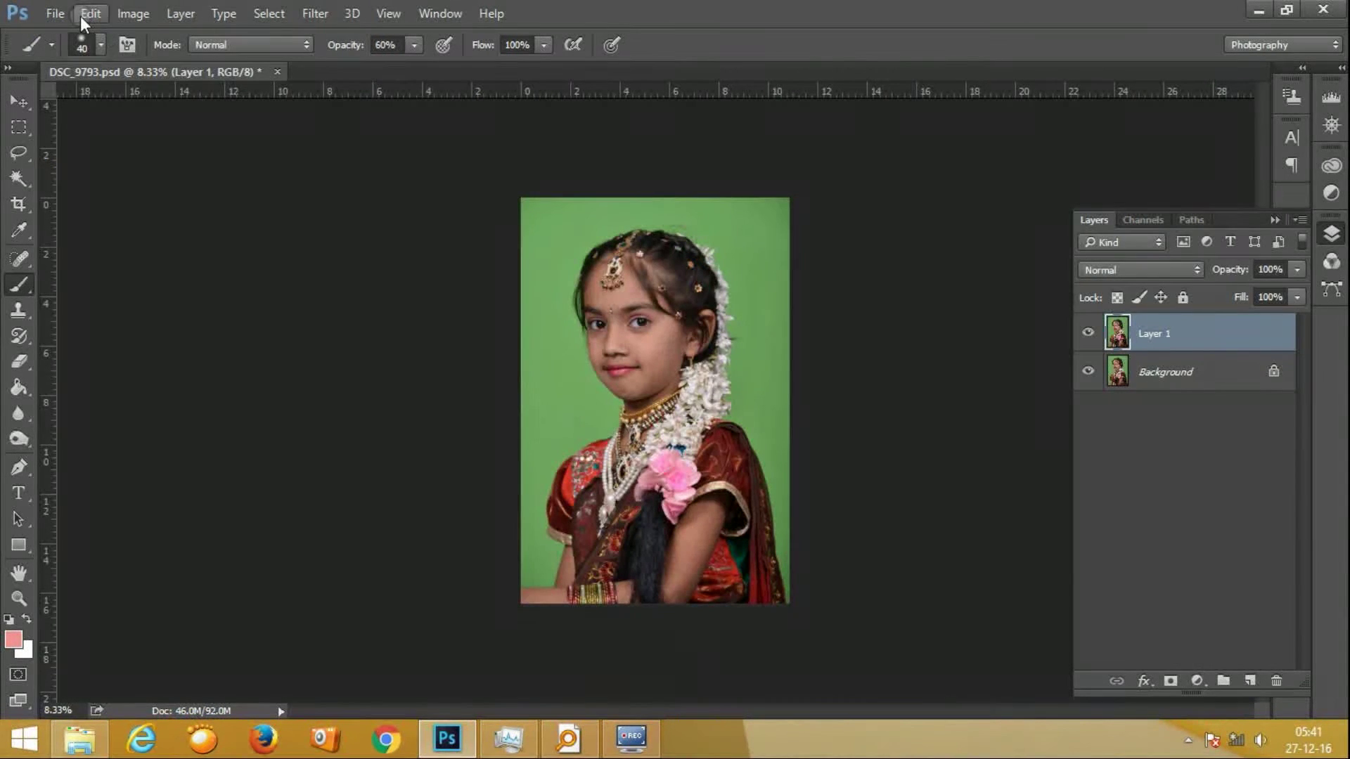
click(81, 15)
click(161, 169)
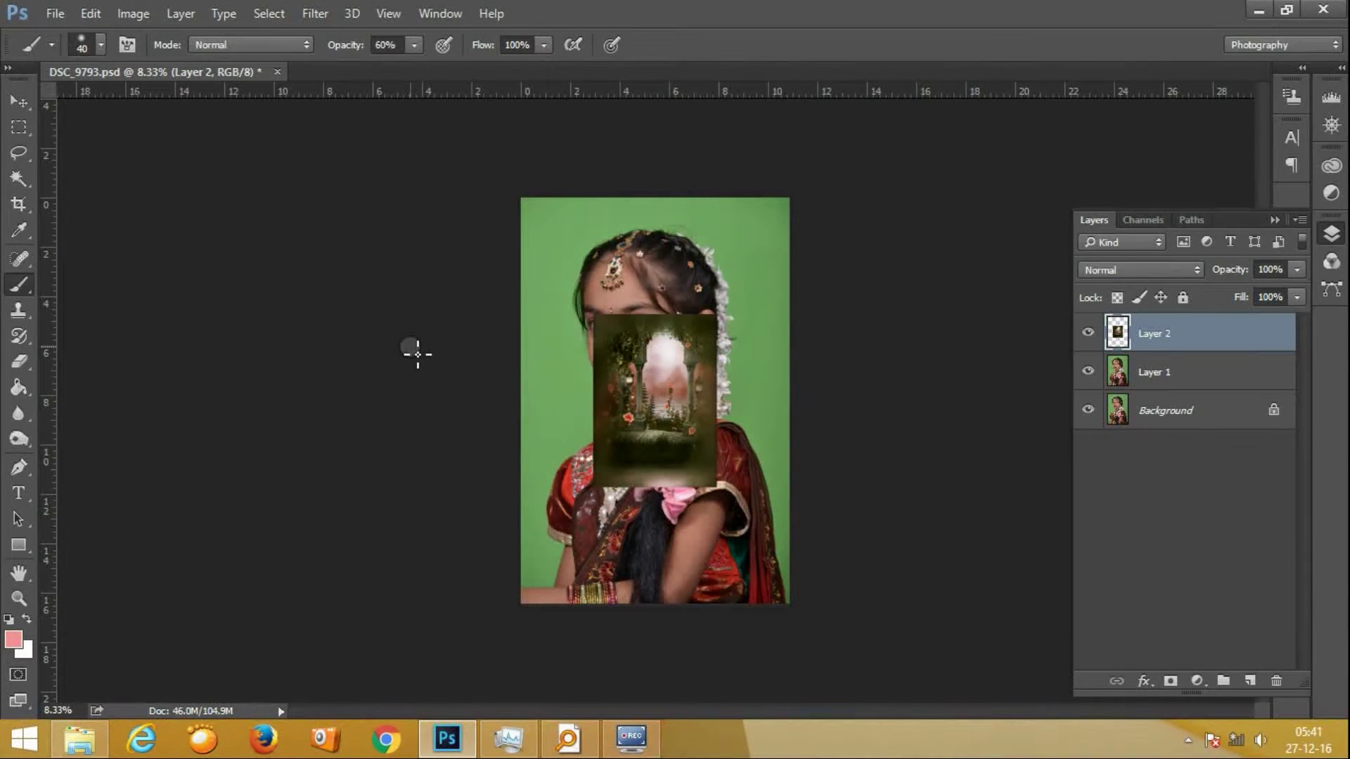
Scale the garden layer to about 240% to fill the canvas and move it below Layer 1
key(ctrl+t)
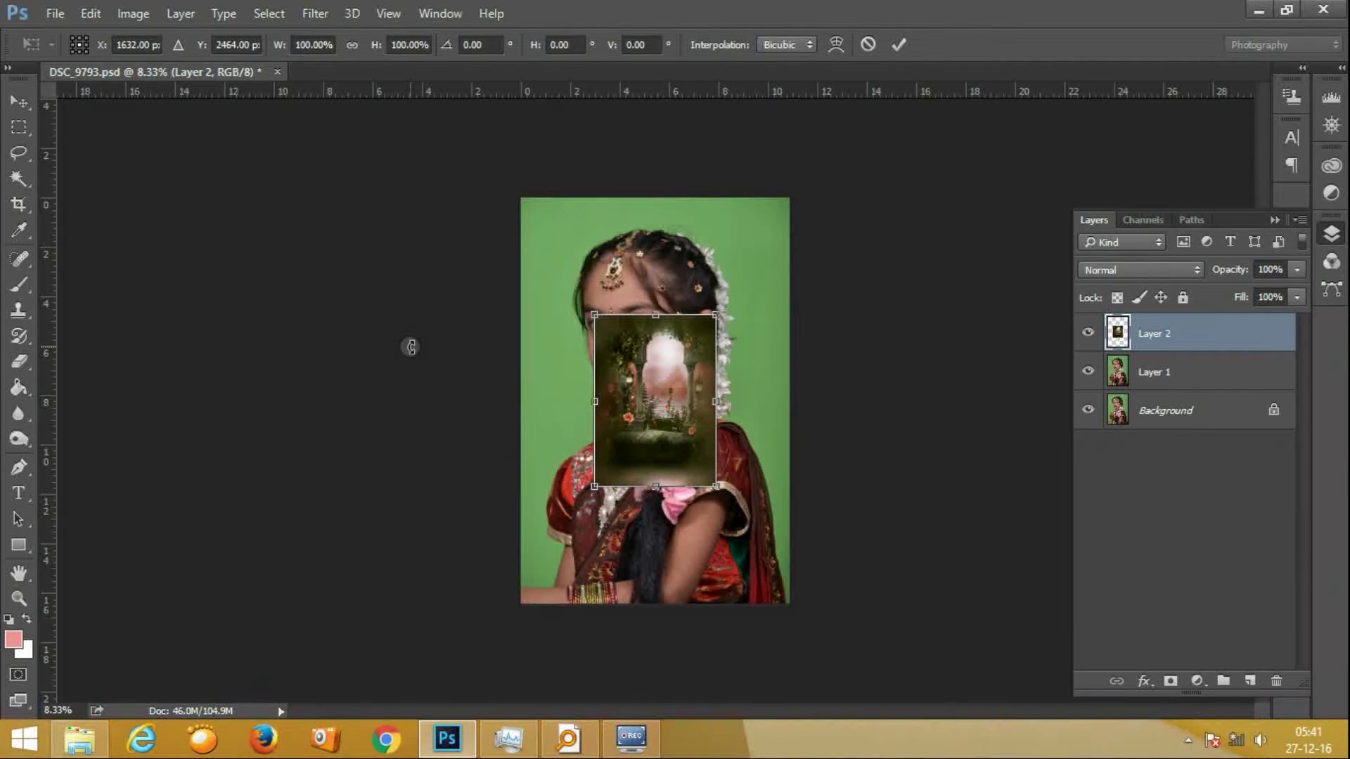
drag(716, 316, 785, 184)
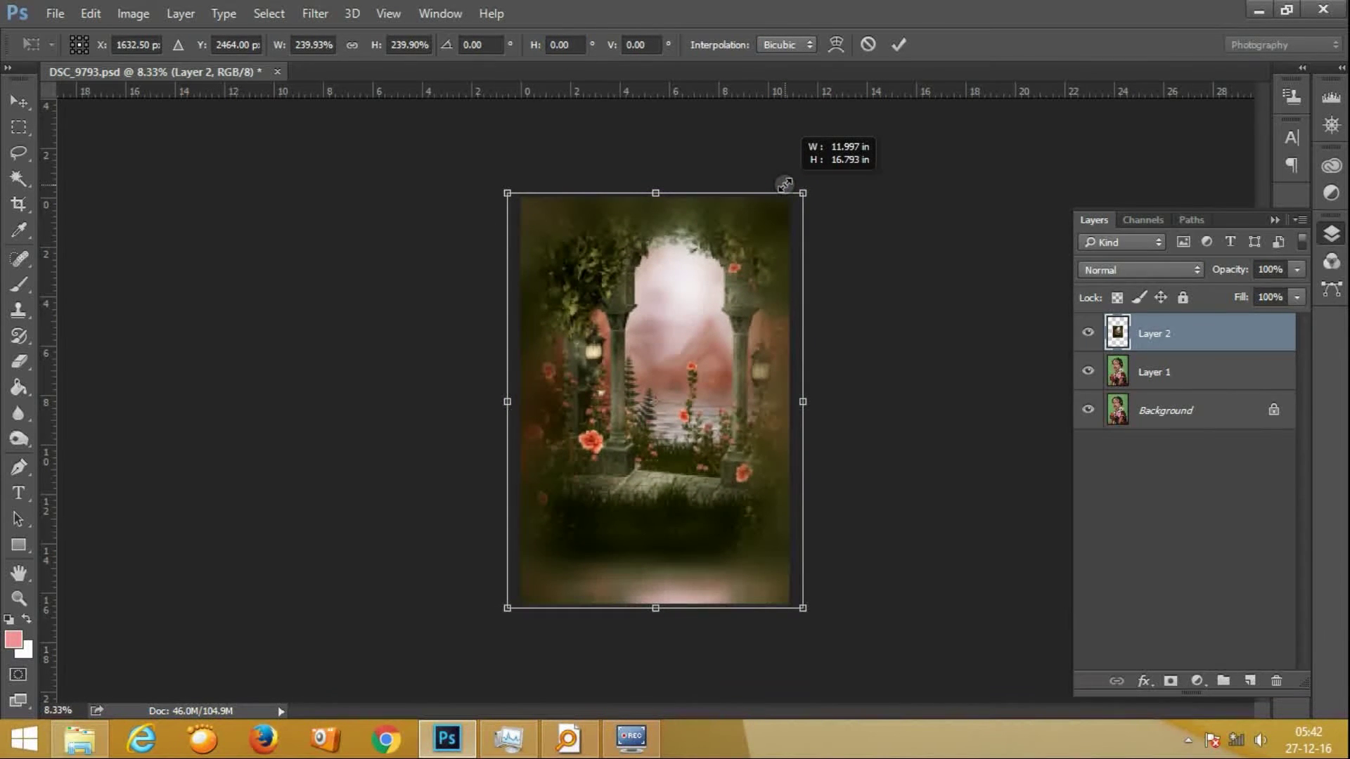
key(Return)
key(b)
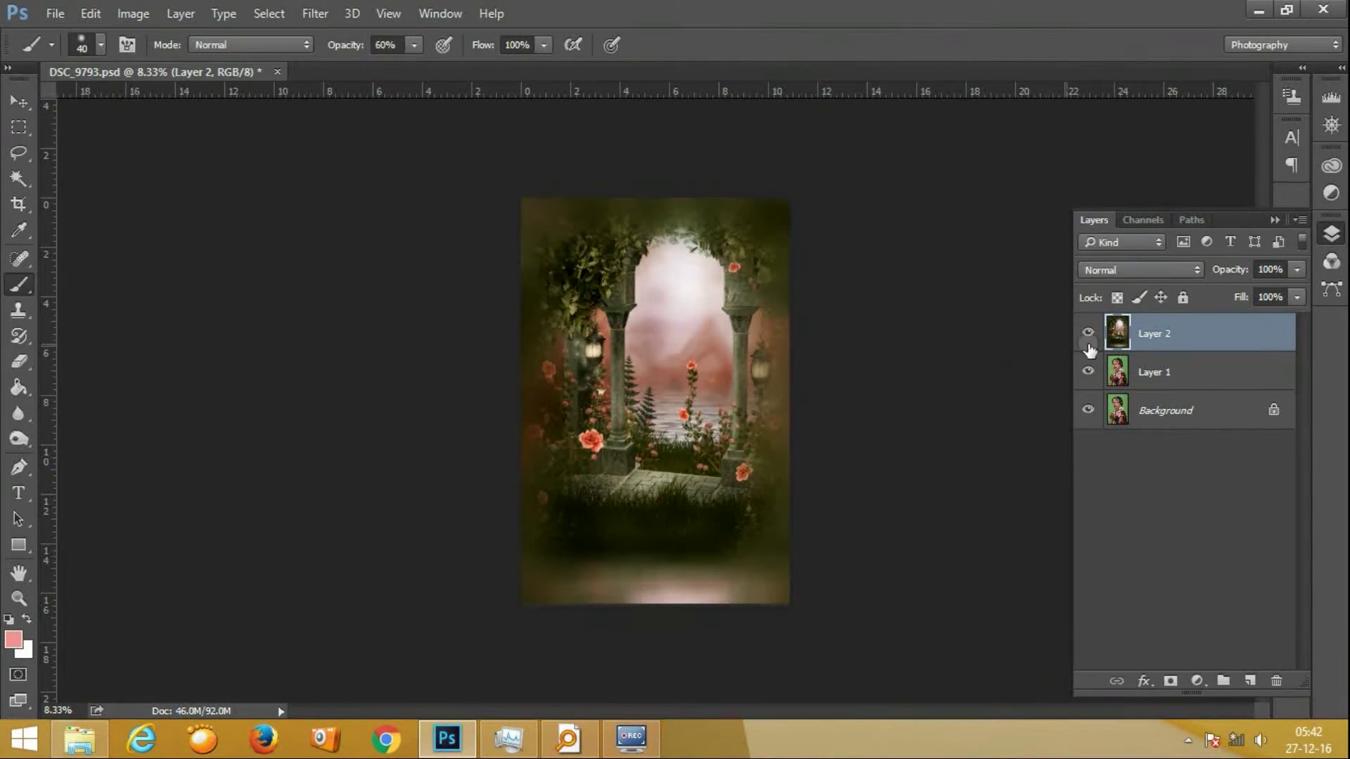
key(ctrl+bracketleft)
click(1188, 339)
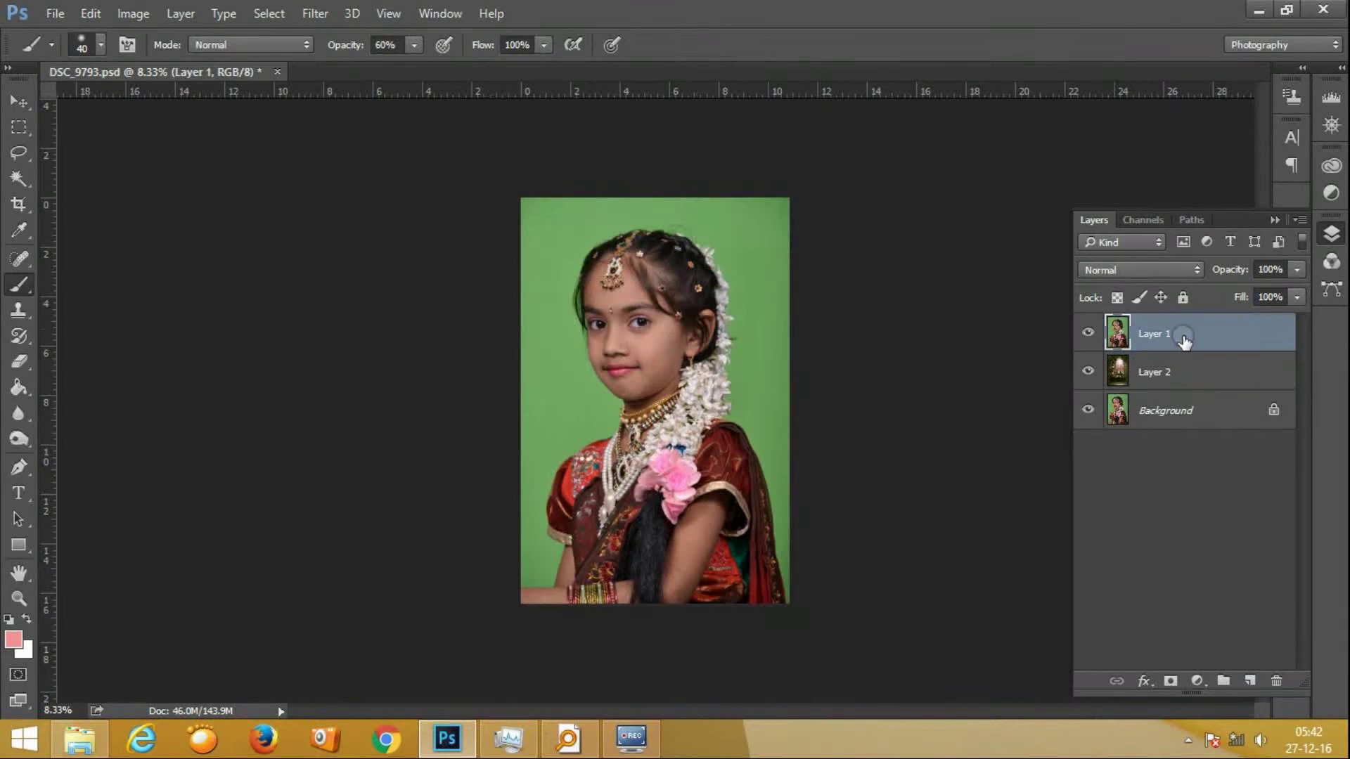
Magic Wand-select the green areas on the left and right of the girl on Layer 1
click(18, 181)
right_click(18, 182)
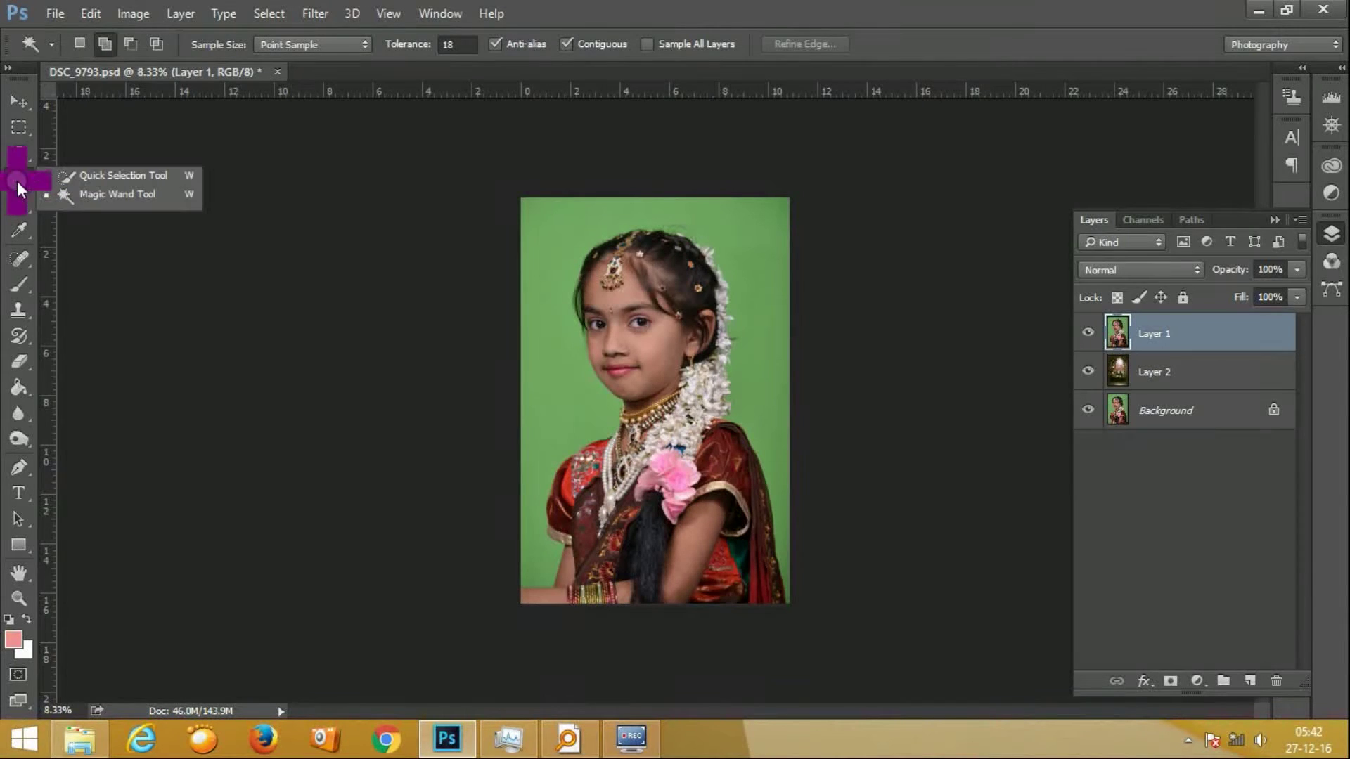
click(121, 196)
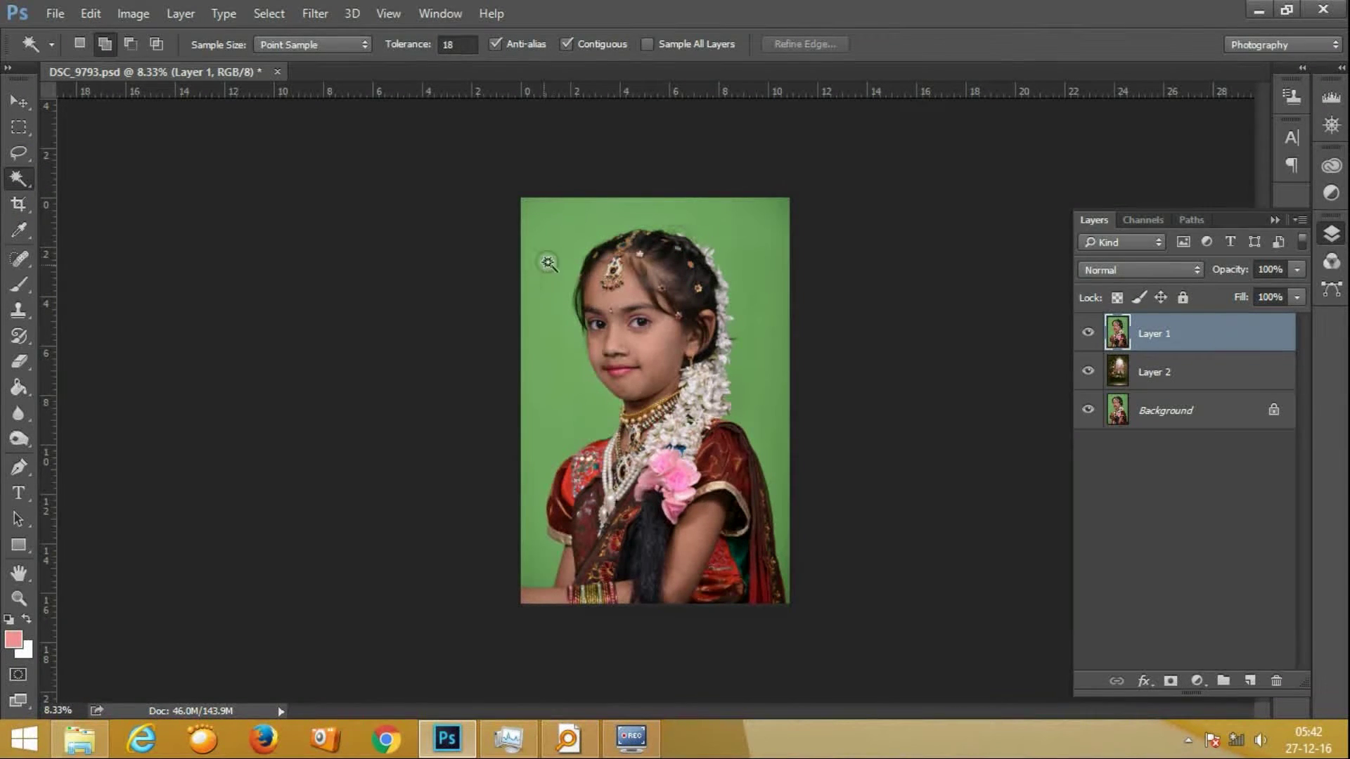
click(549, 259)
click(780, 480)
click(788, 571)
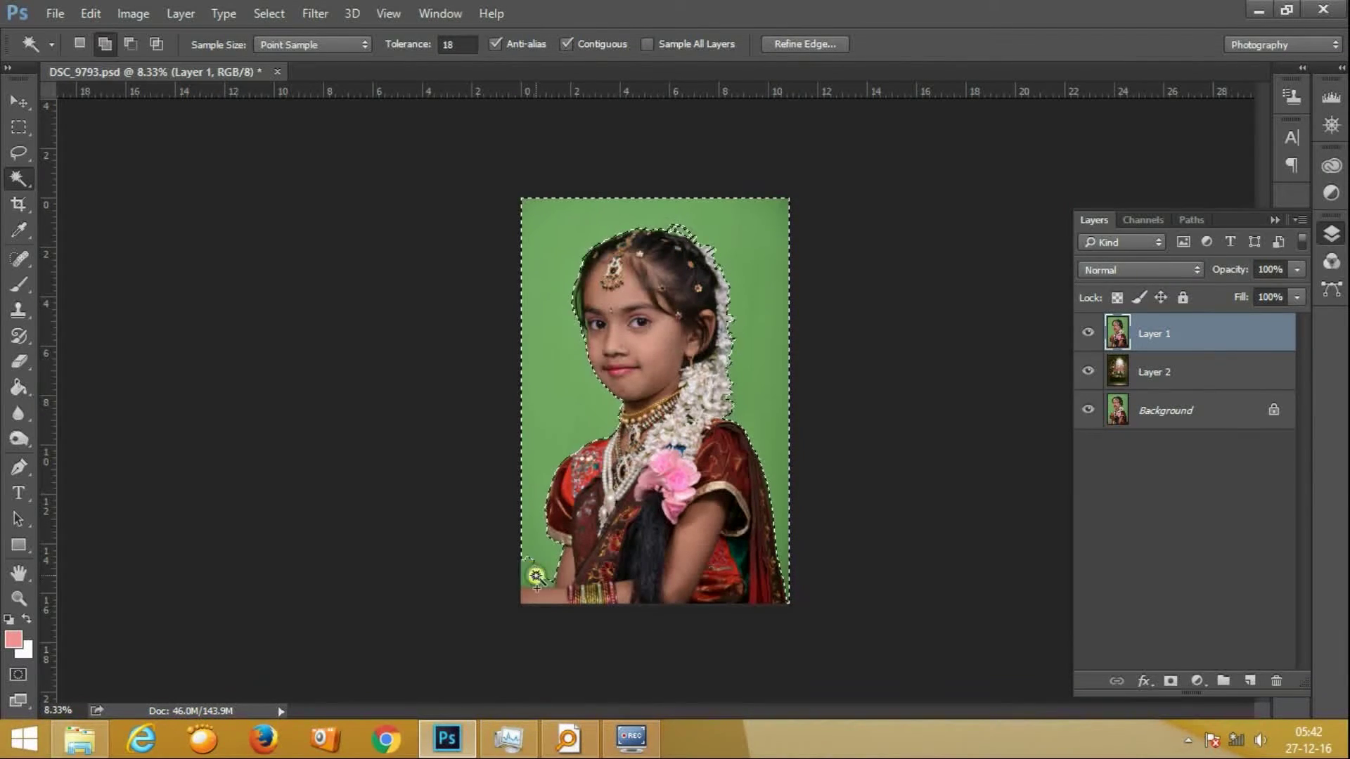
key(ctrl+plus)
key(ctrl+plus)
key(ctrl+plus)
right_click(410, 361)
Extend the selection to similar green and feather it by 5 px
click(478, 469)
key(ctrl+minus)
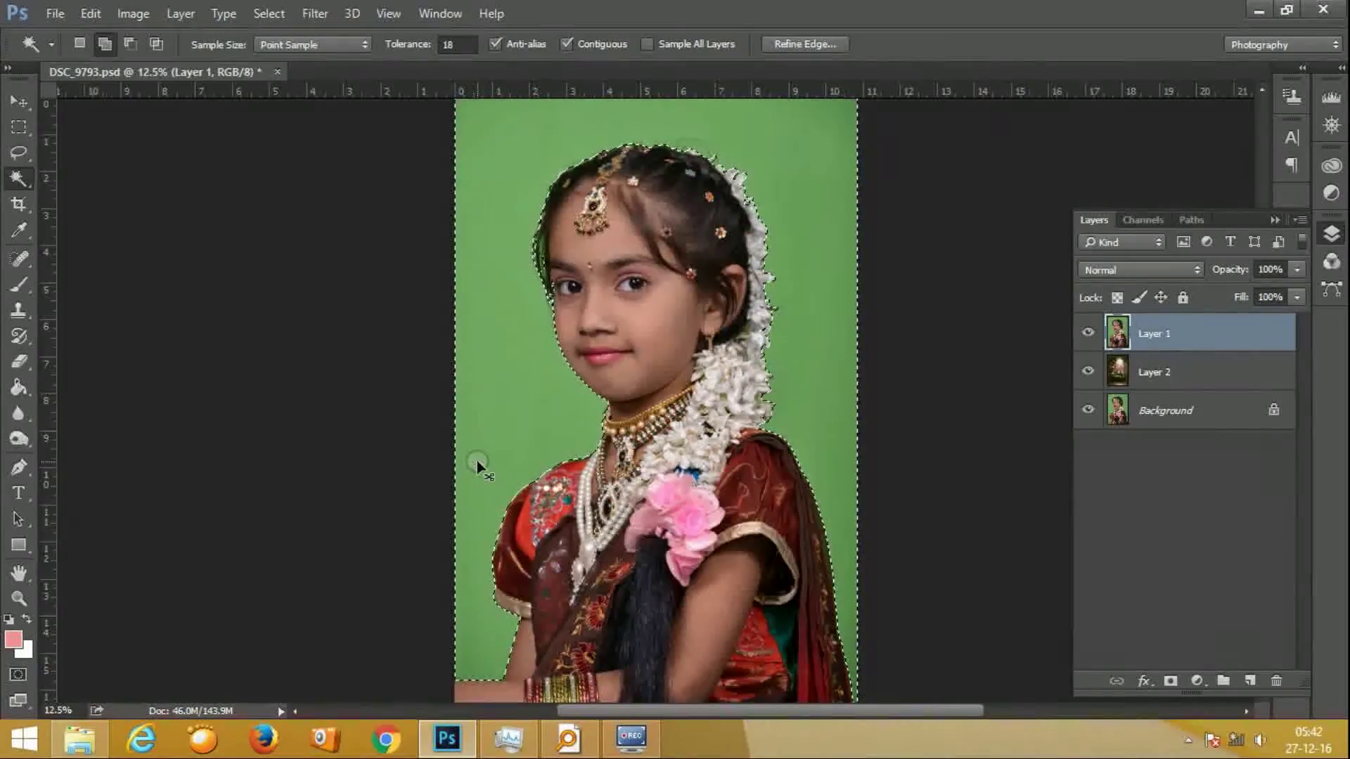
key(ctrl+plus)
scroll(476, 429, up, 3)
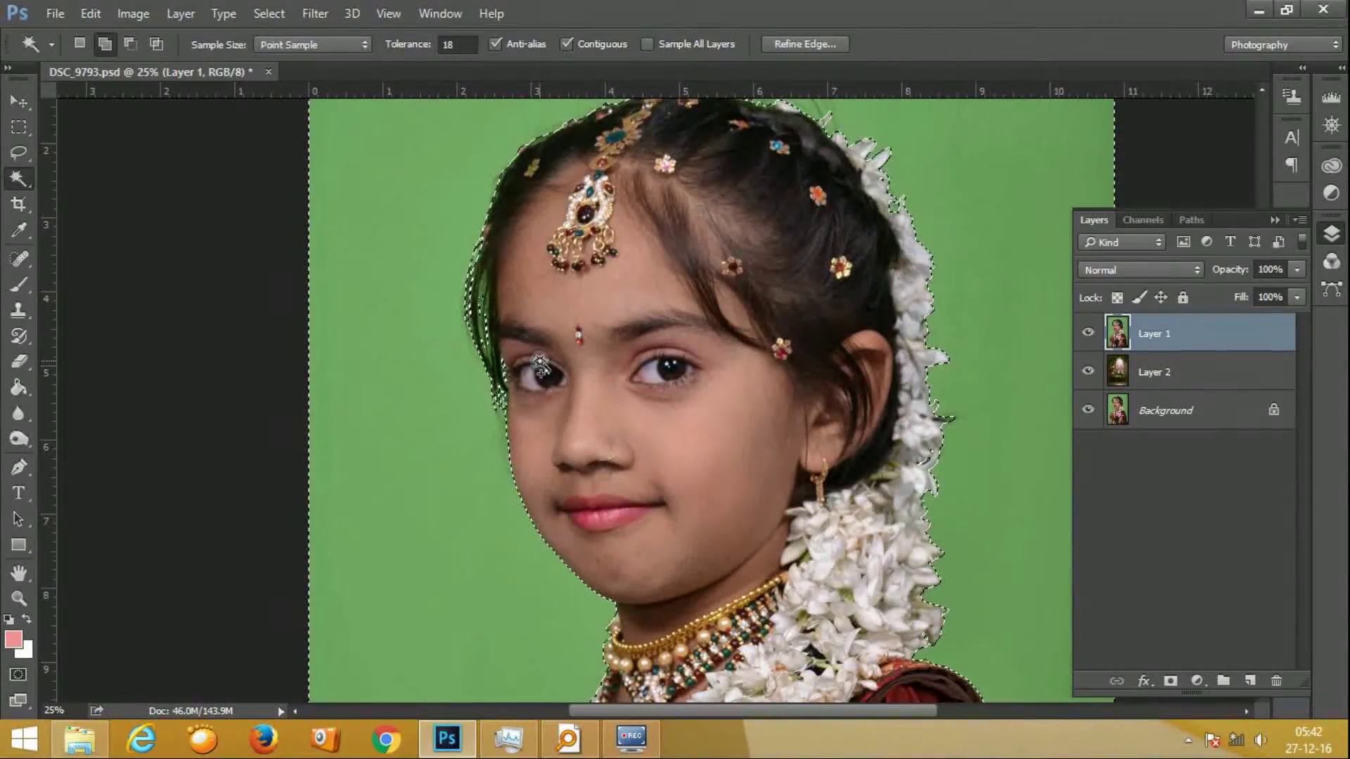
right_click(410, 281)
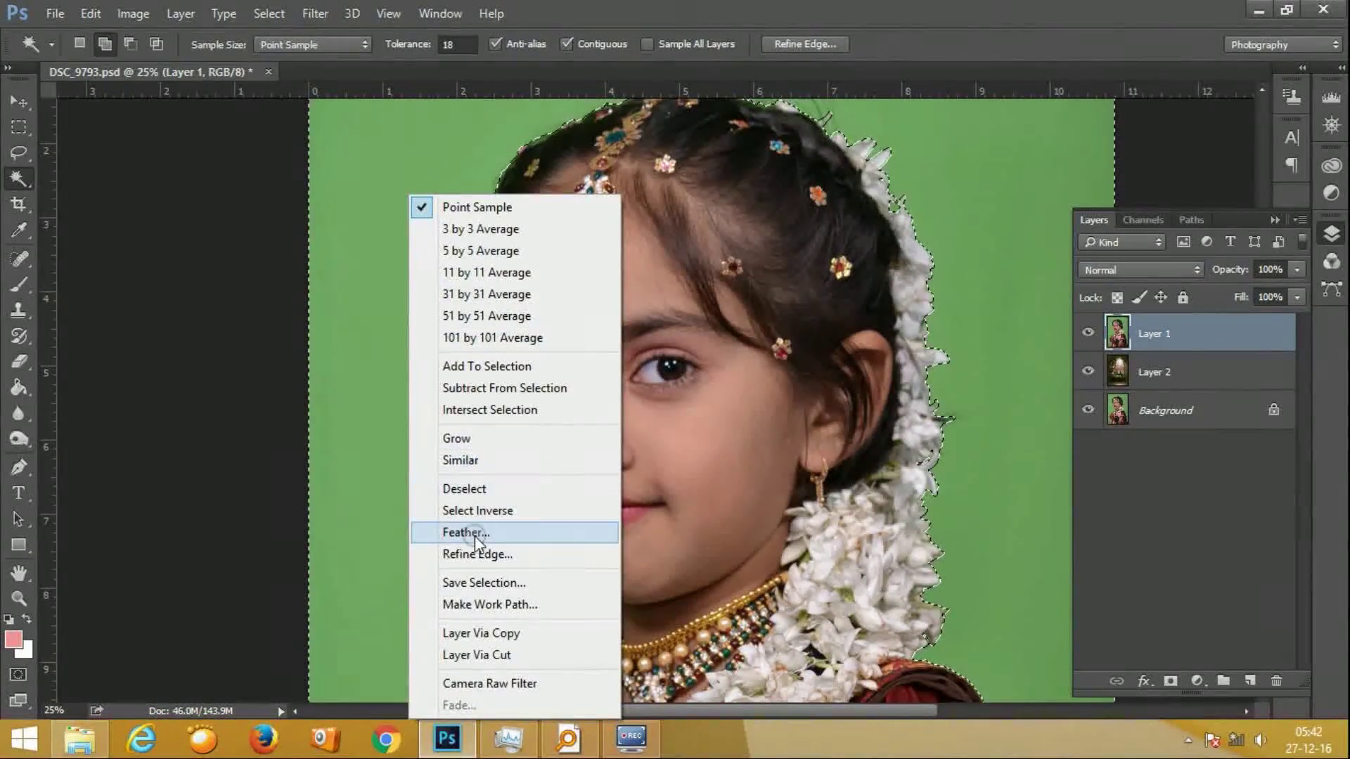
click(474, 536)
text(5)
key(Return)
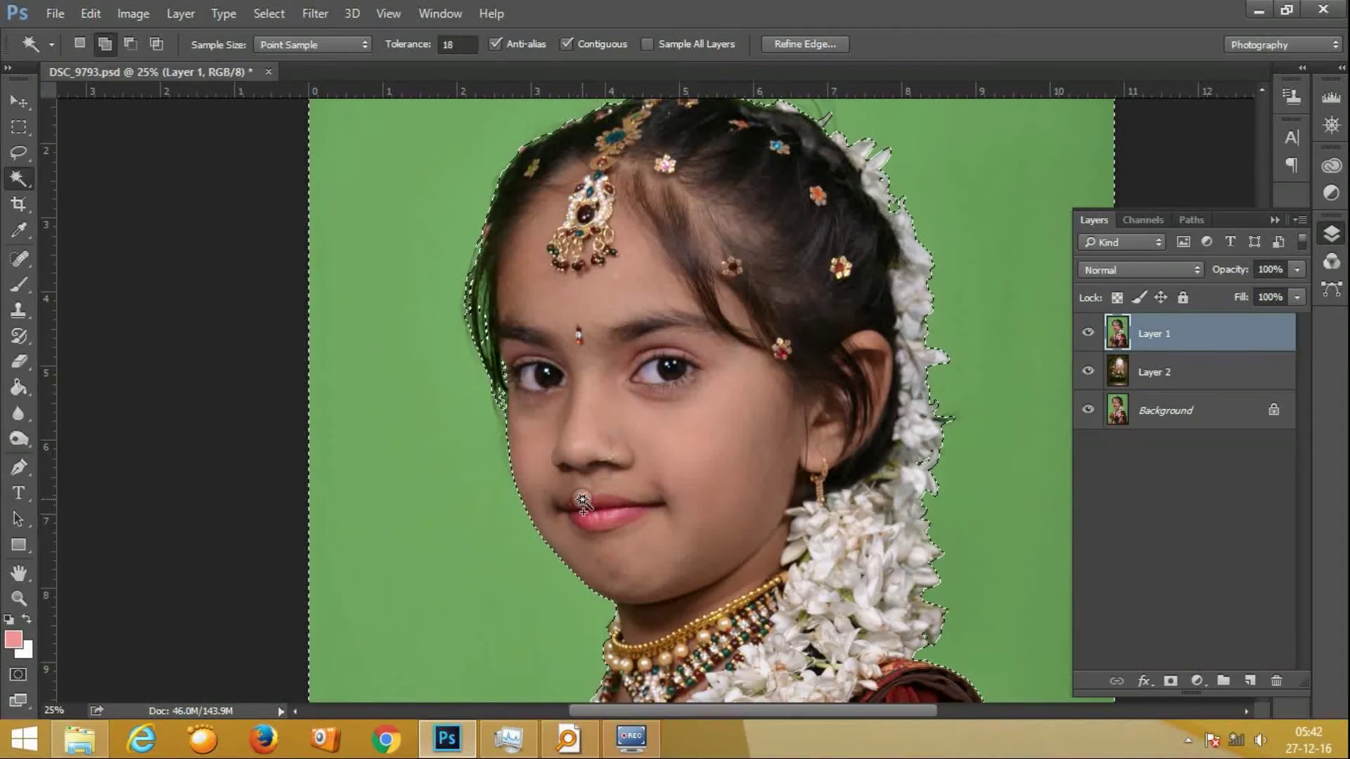
Delete the selected green to reveal the garden, then deselect
key(ctrl+minus)
key(ctrl+minus)
key(ctrl+minus)
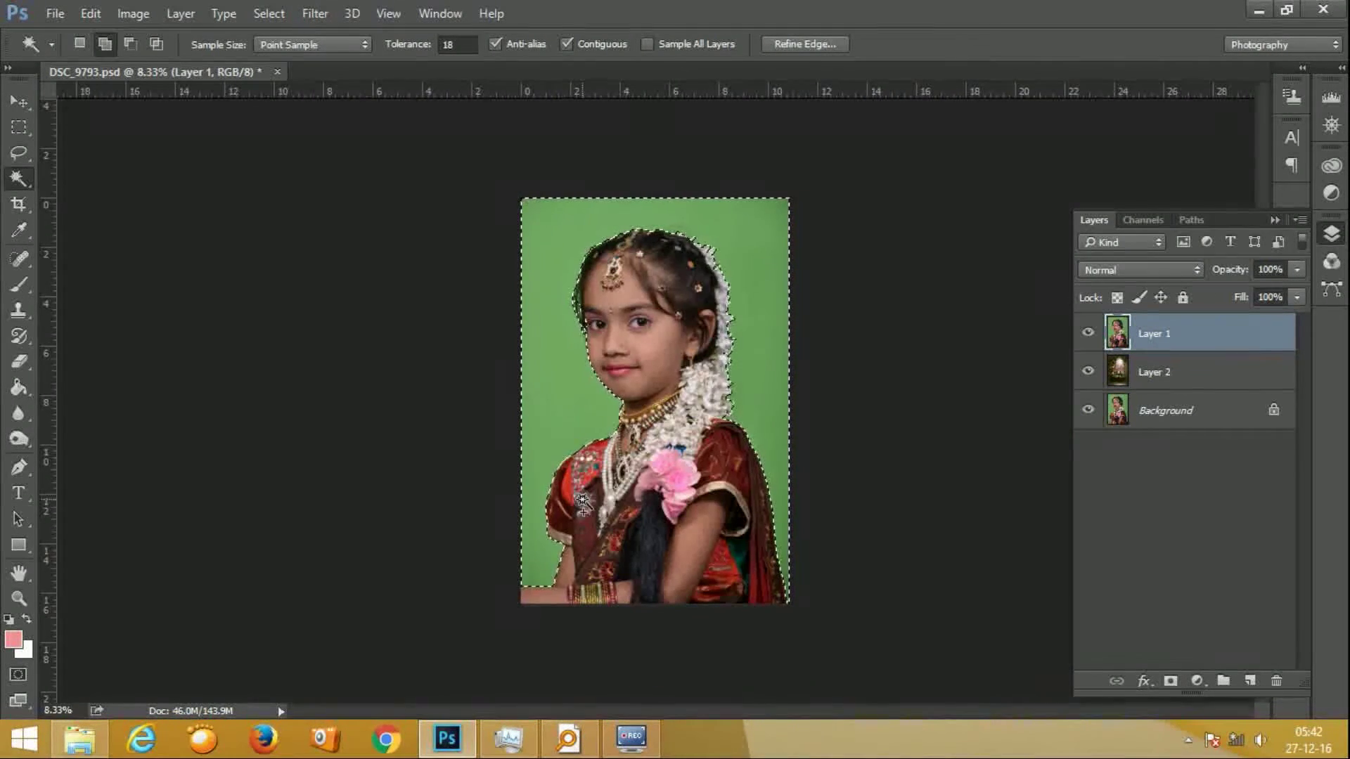
key(Delete)
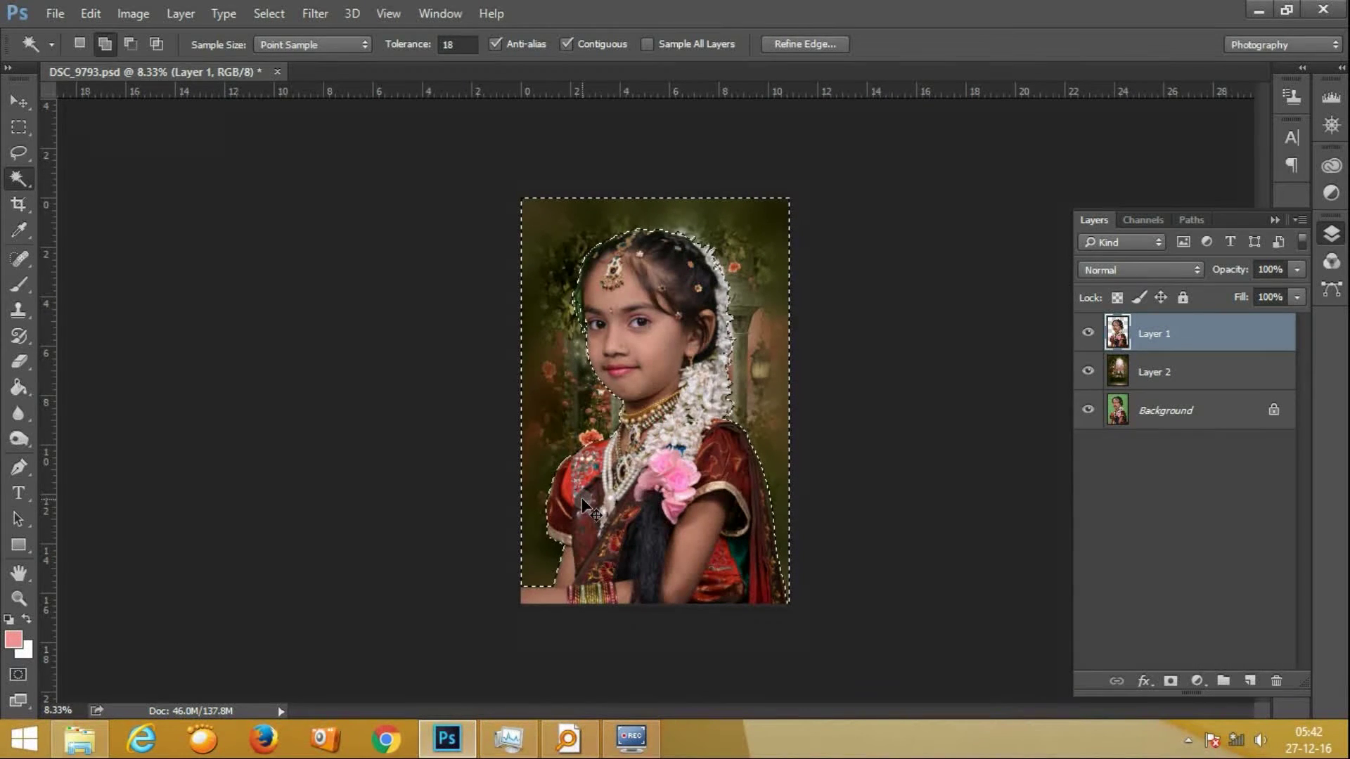
right_click(583, 500)
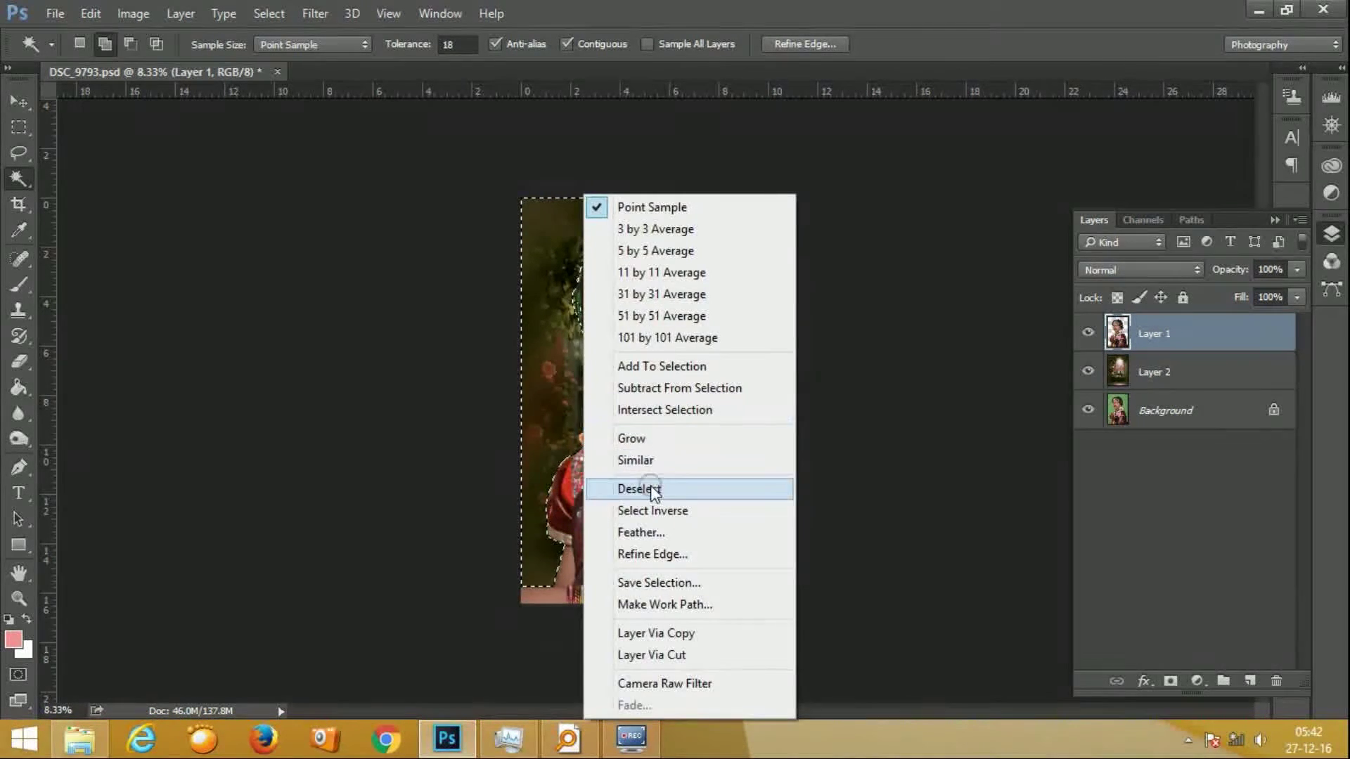
click(654, 490)
key(ctrl+plus)
key(ctrl+plus)
key(ctrl+plus)
key(ctrl+plus)
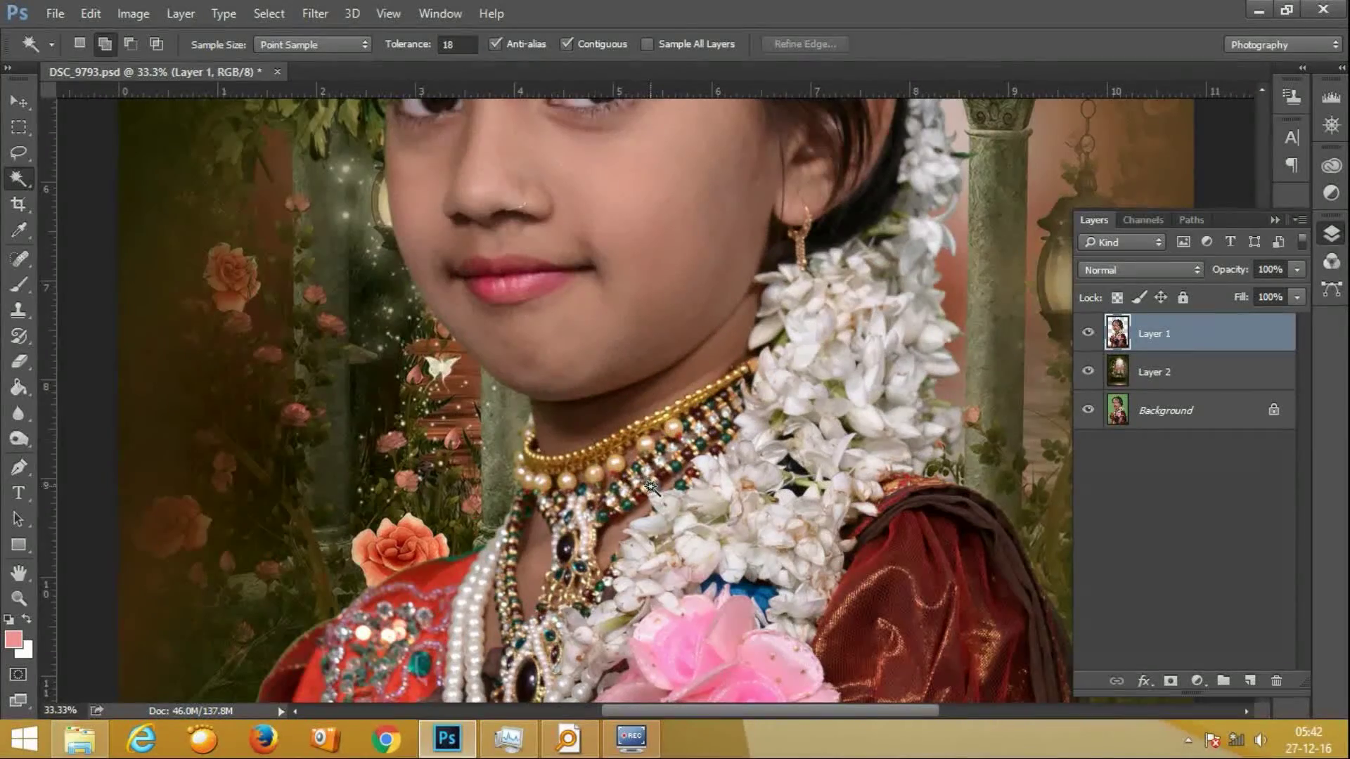
Choose the standard Eraser Tool, adjust its brush size and set opacity to 100%
click(19, 361)
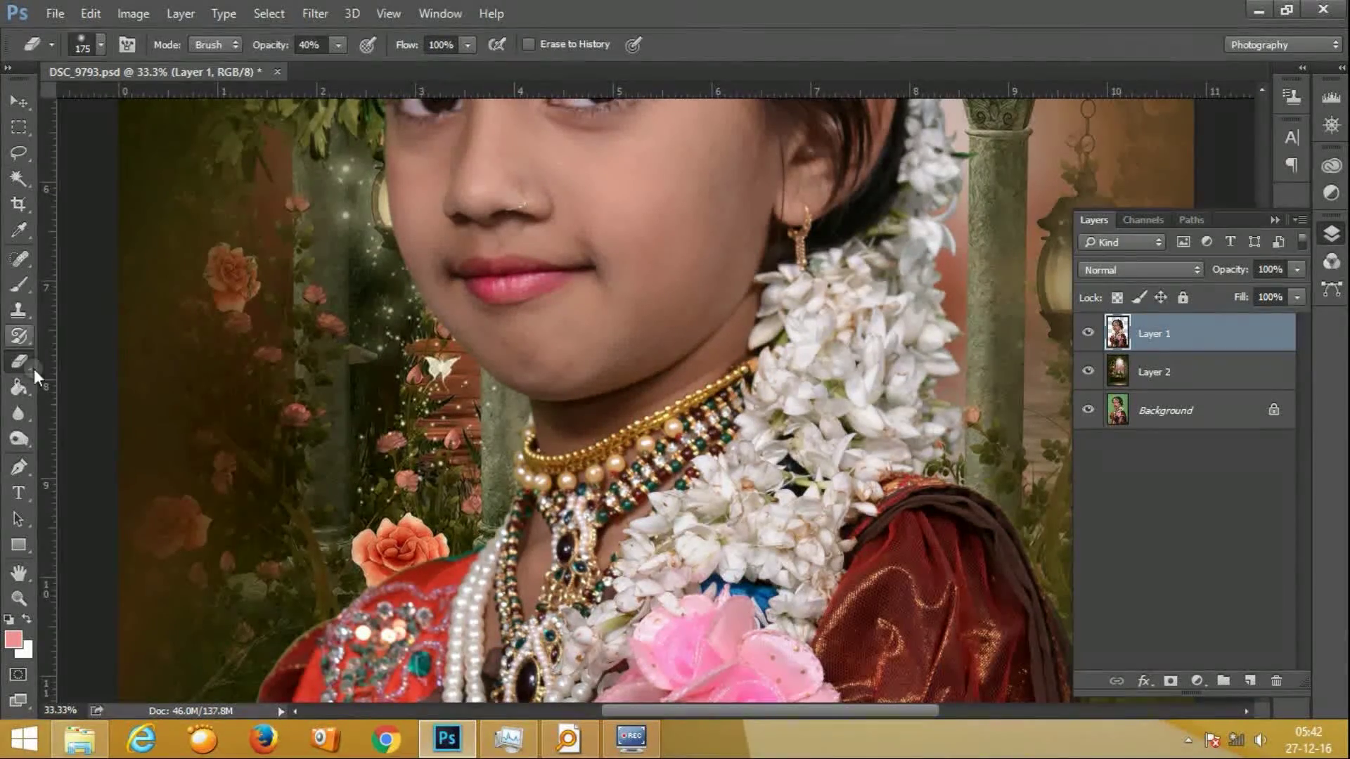
right_click(21, 360)
click(101, 358)
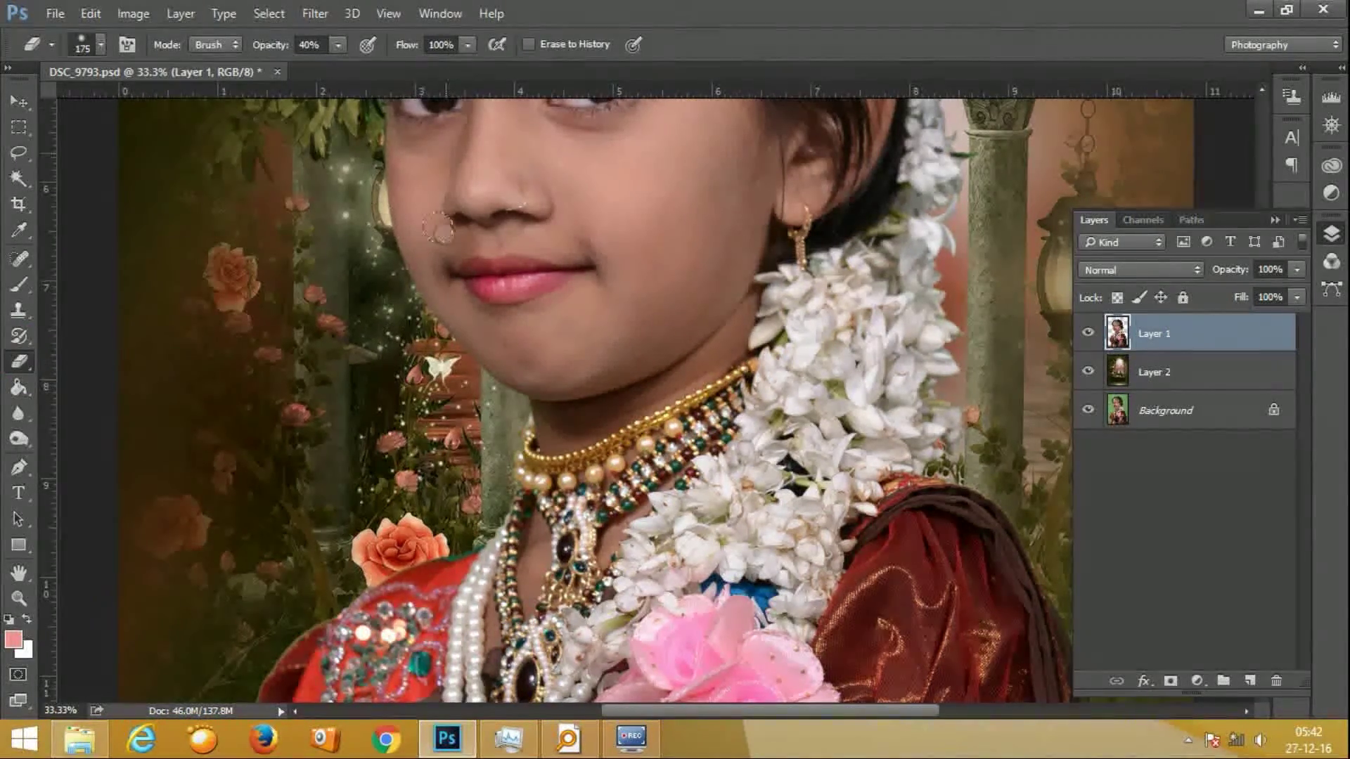
drag(471, 504, 637, 421)
key(bracketleft)
key(bracketleft)
key(bracketleft)
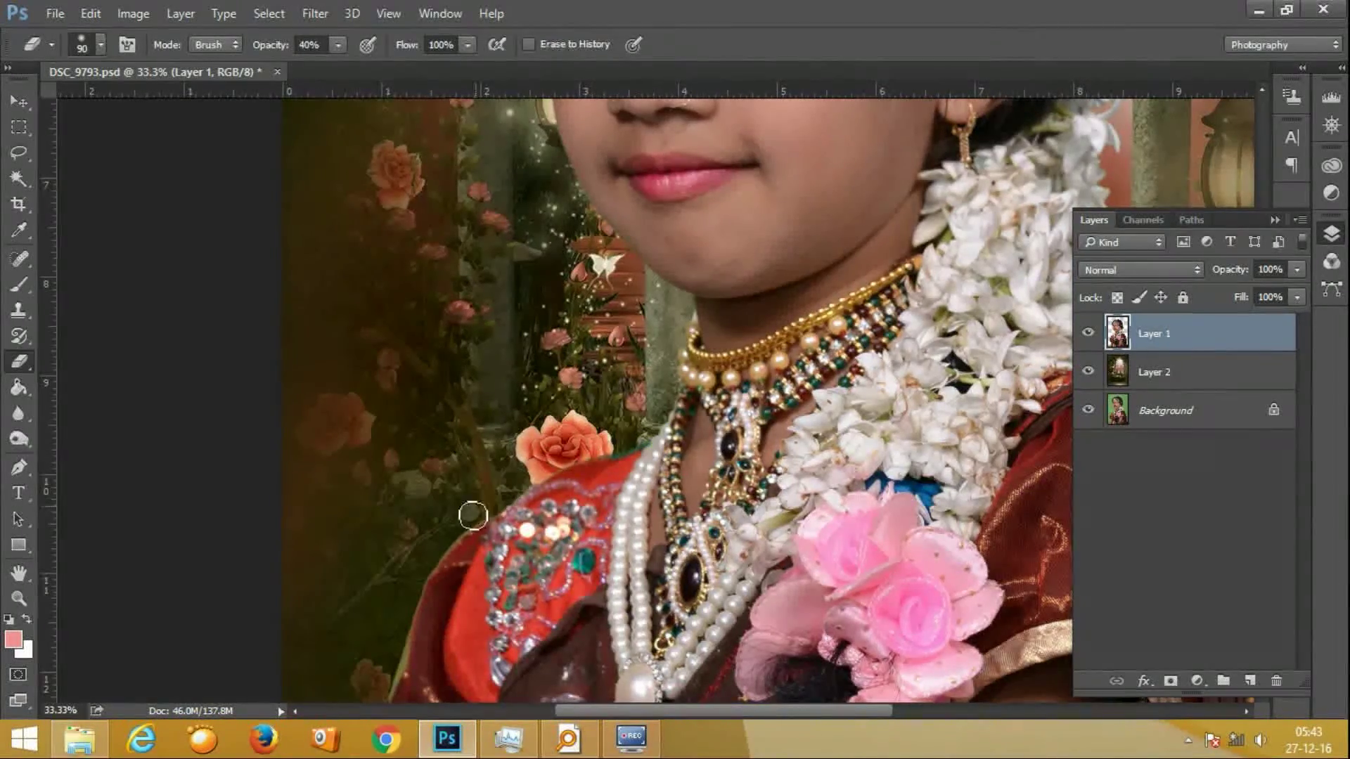
drag(400, 624, 431, 382)
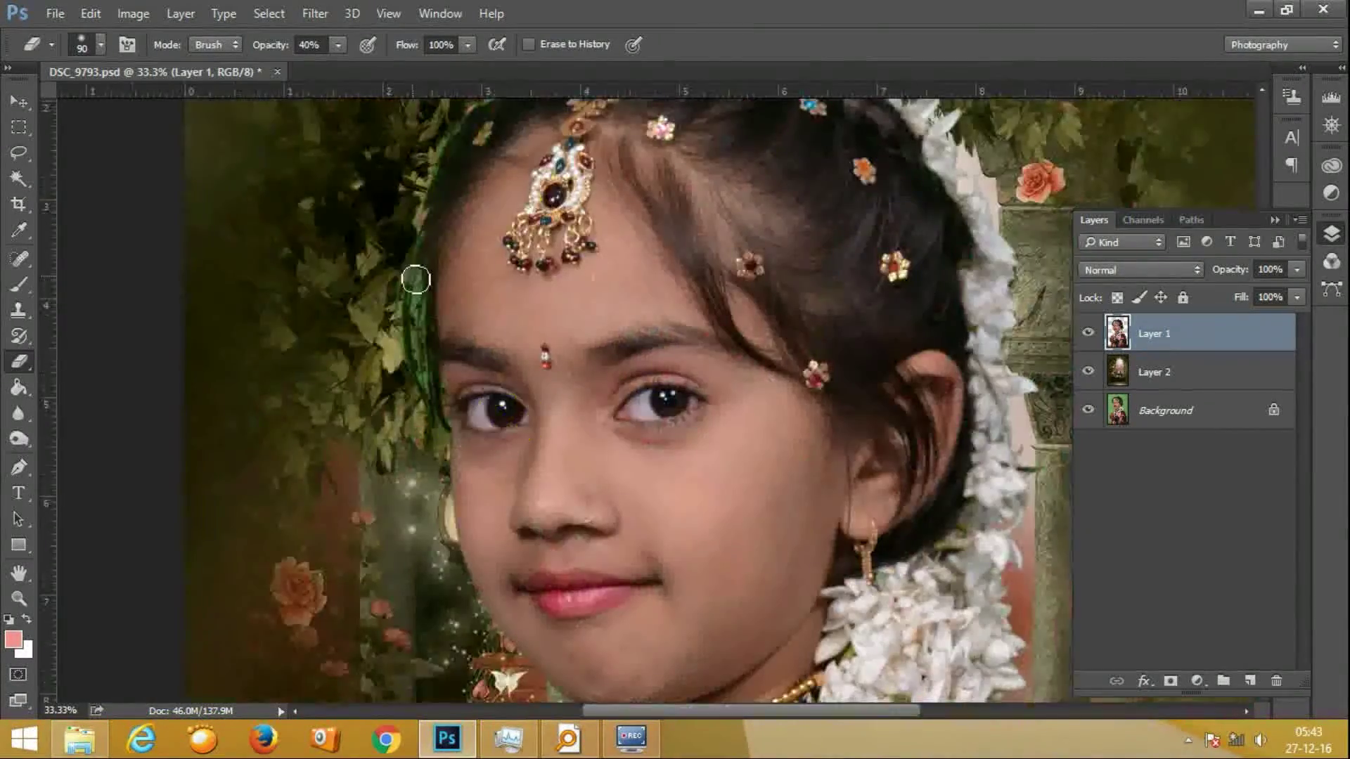
key(bracketright)
key(bracketright)
key(0)
Erase the green fringe along the girl's hair edge
click(392, 229)
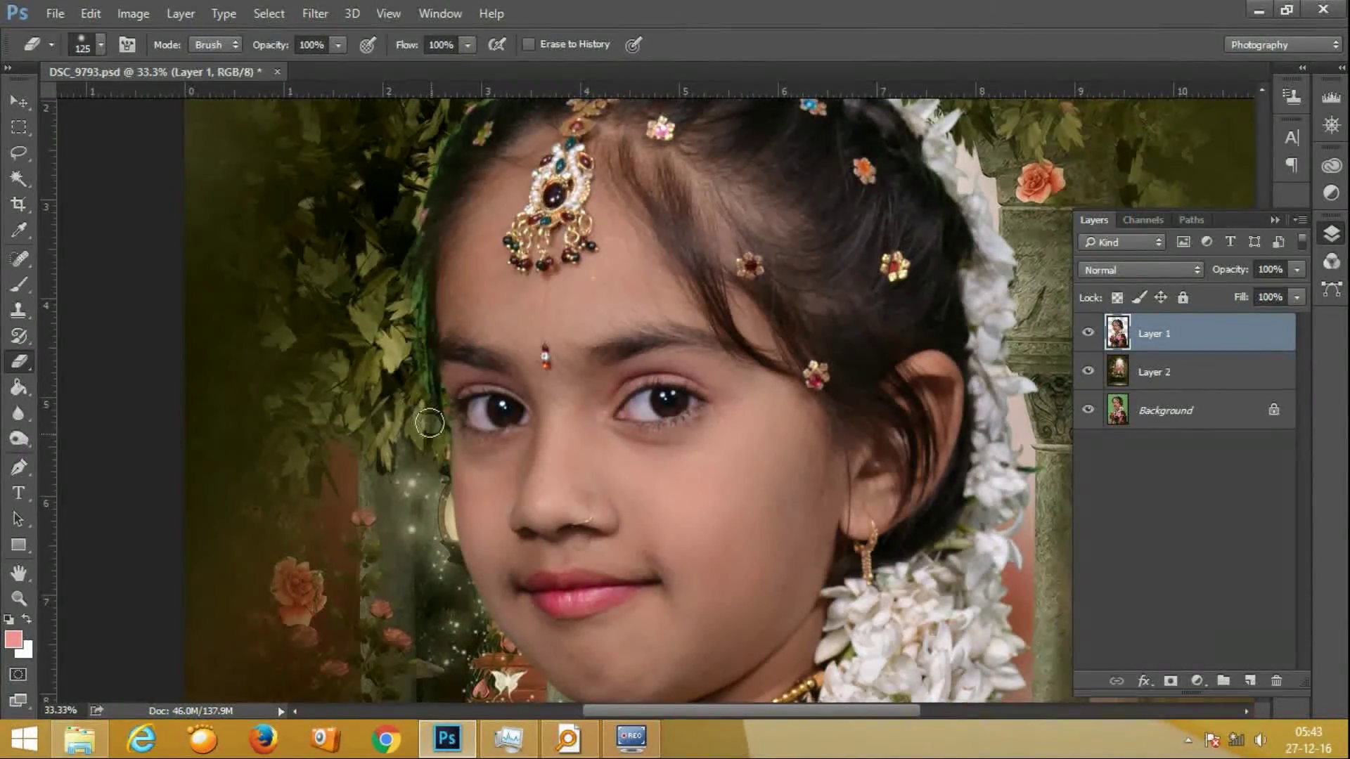
drag(415, 152, 407, 287)
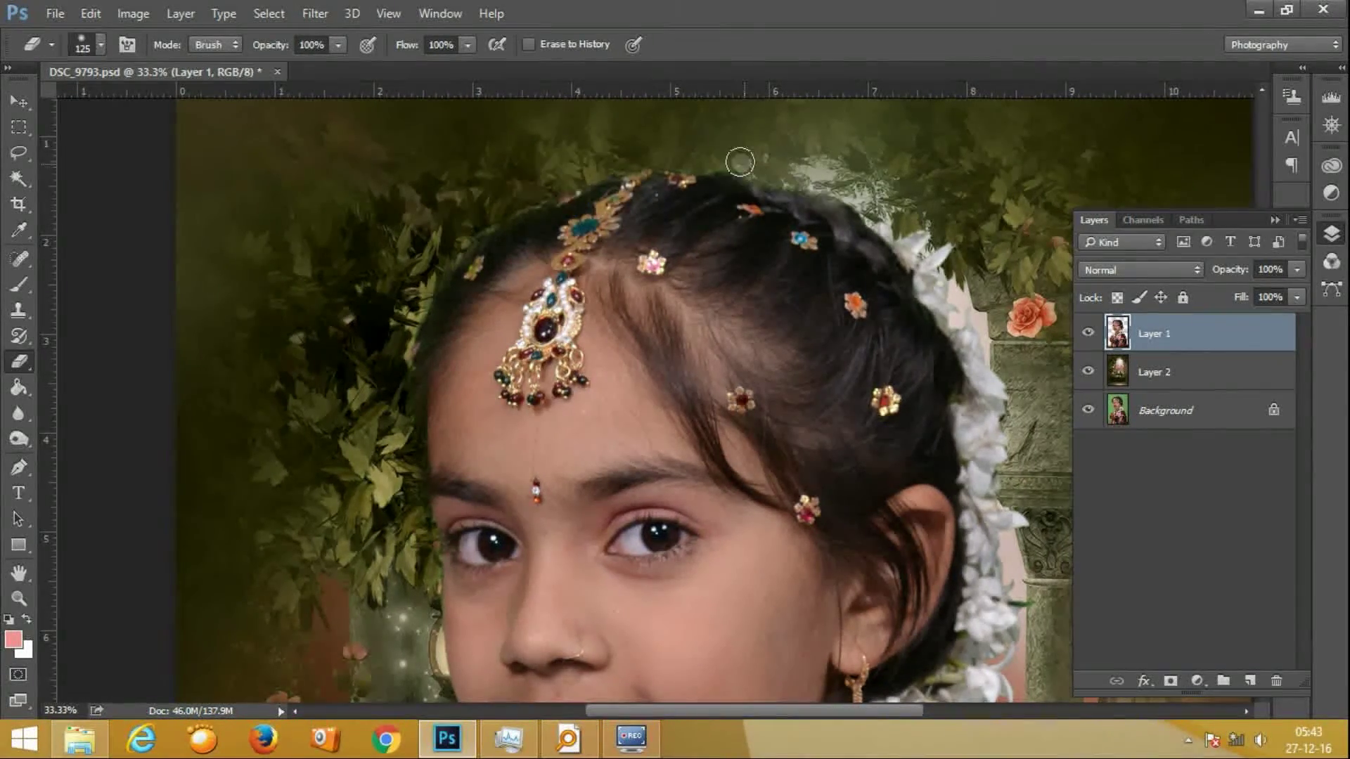
drag(850, 207, 756, 176)
scroll(756, 176, down, 6)
key(ctrl+minus)
key(ctrl+minus)
key(ctrl+minus)
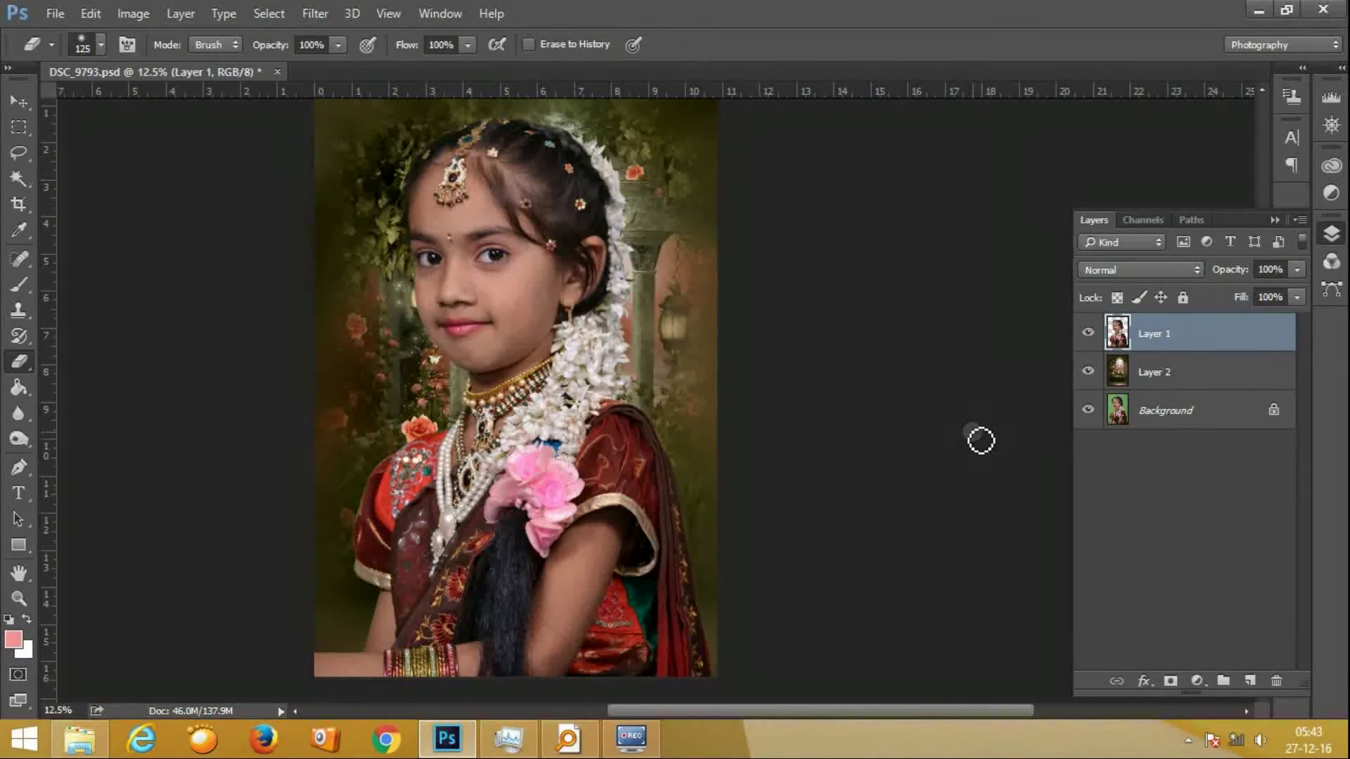
Select the original Background layer and choose the Magnetic Lasso Tool
click(17, 103)
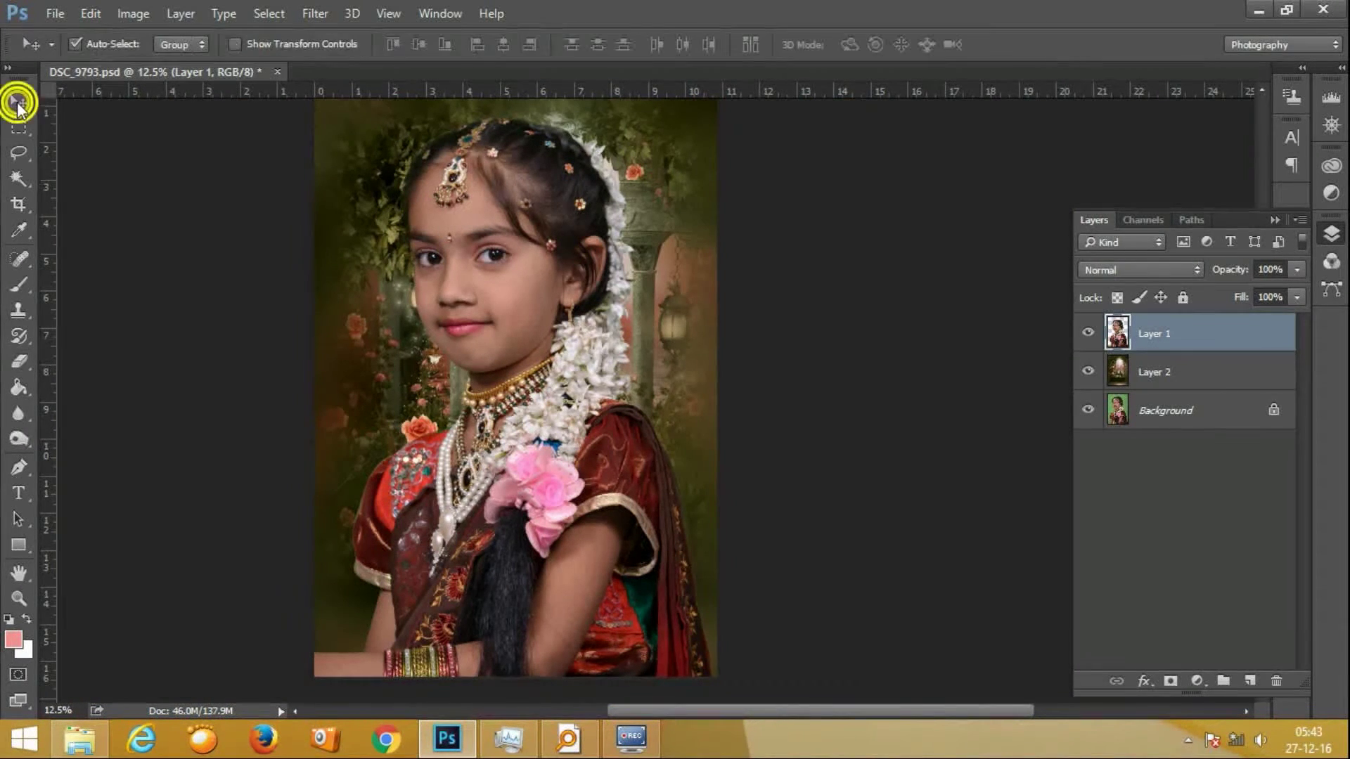
click(1183, 419)
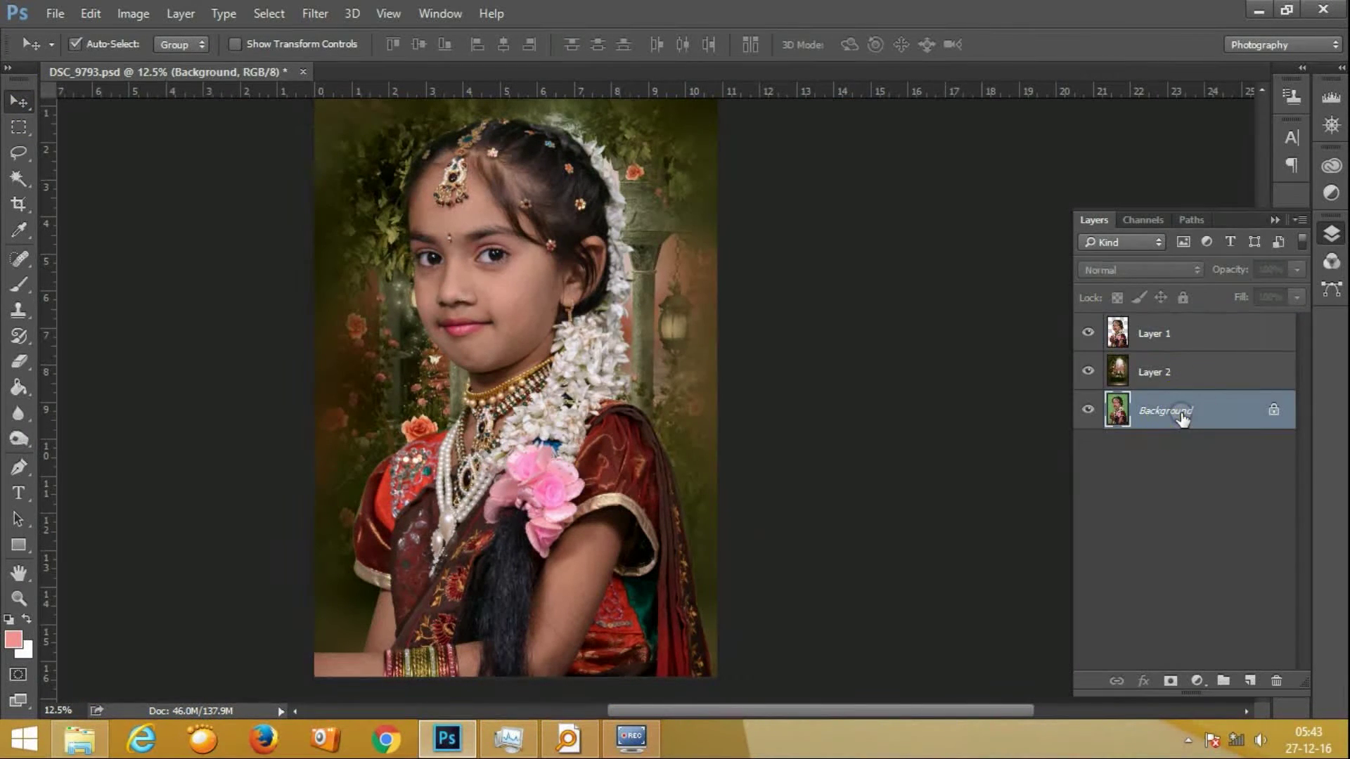
click(17, 152)
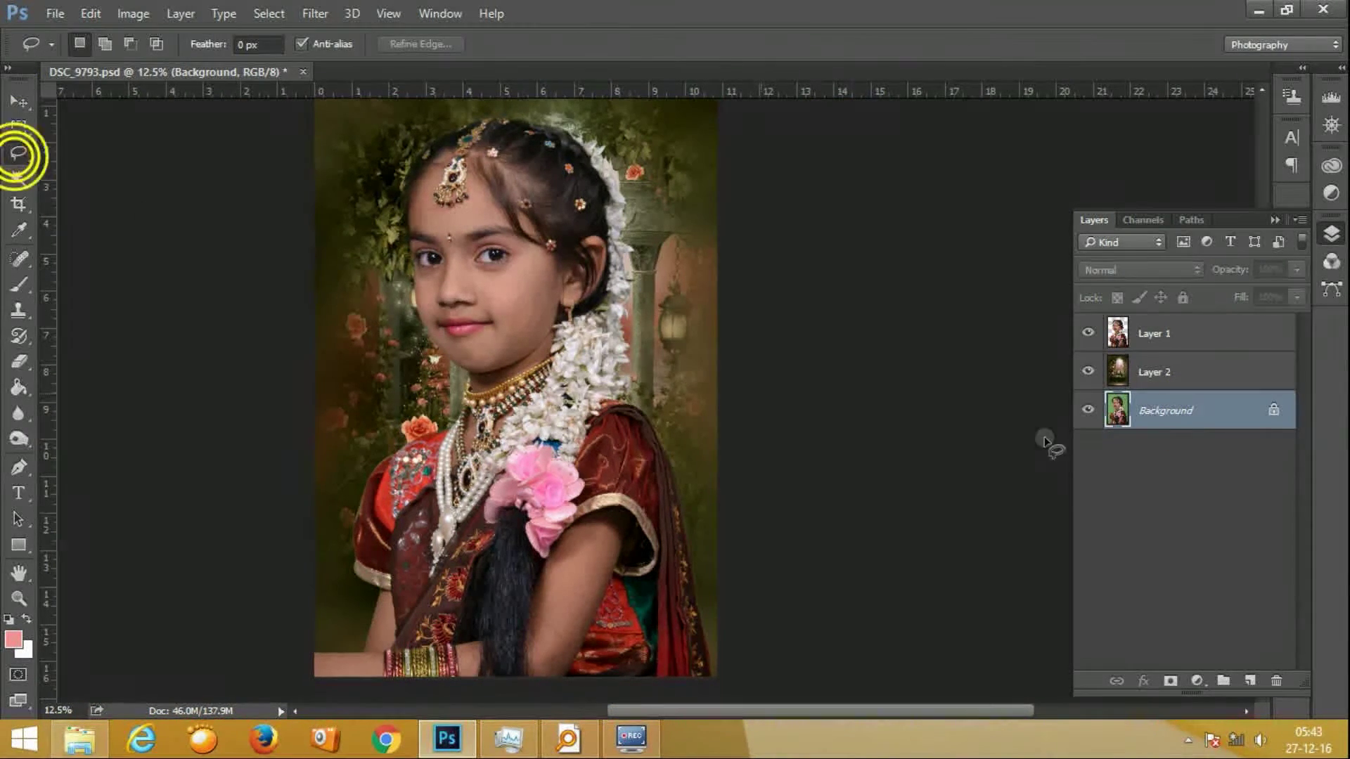
click(18, 152)
click(105, 189)
Trace around the girl's head down to the necklace, close the outline, and copy it
click(354, 311)
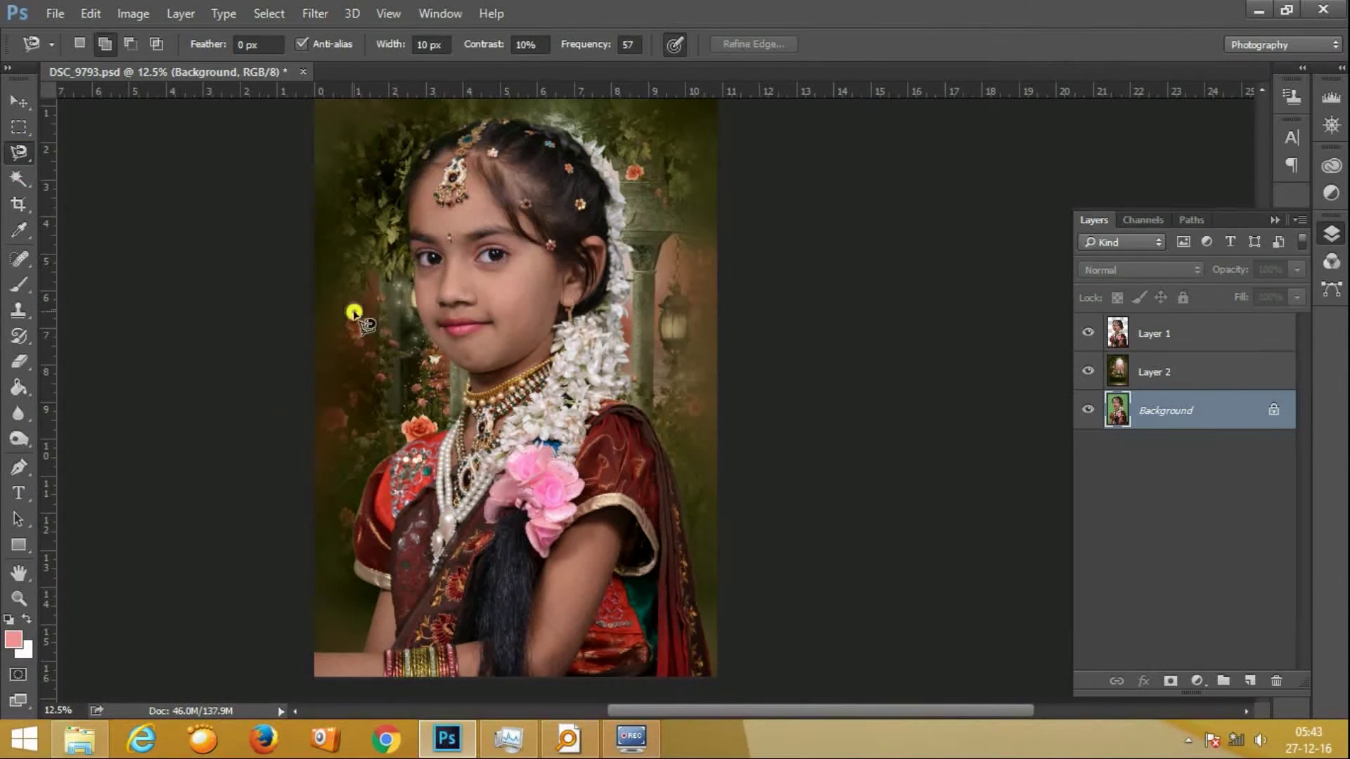
click(362, 339)
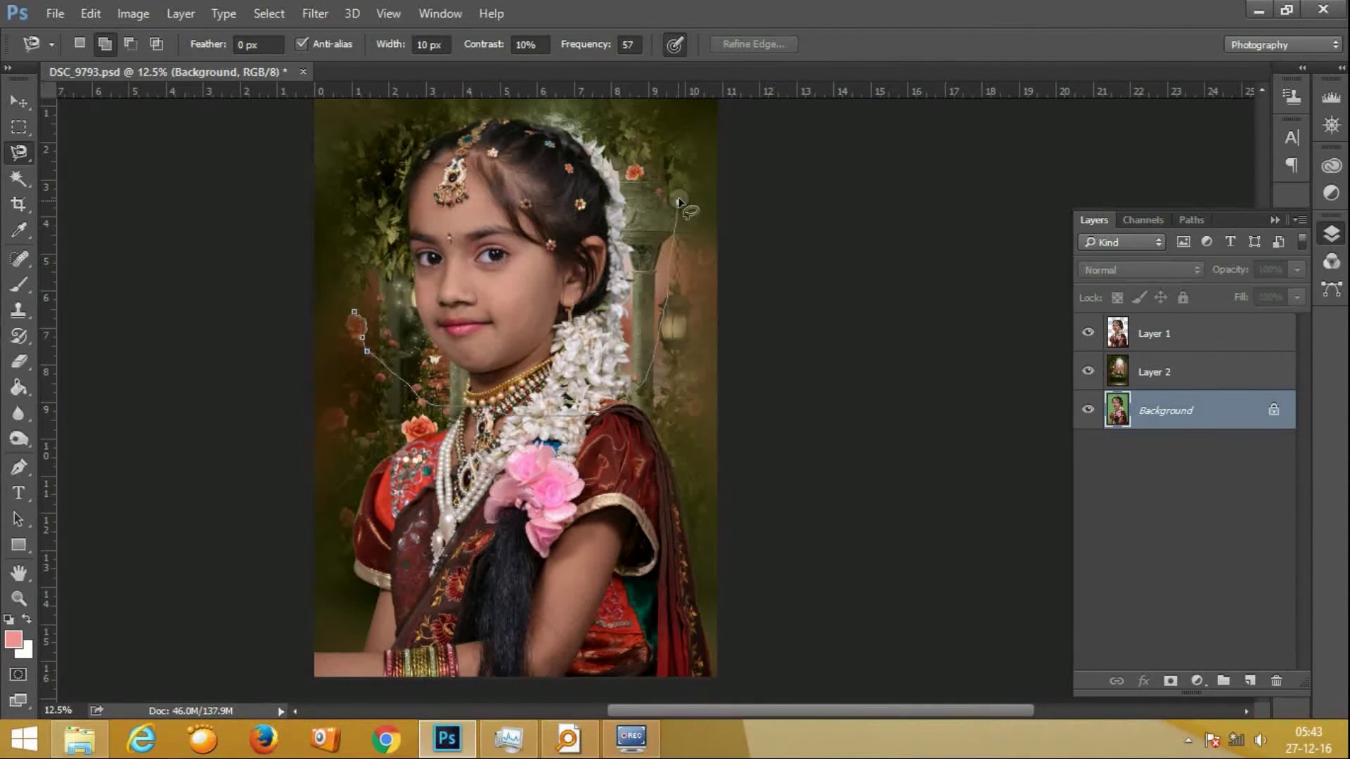
drag(679, 203, 679, 326)
click(679, 326)
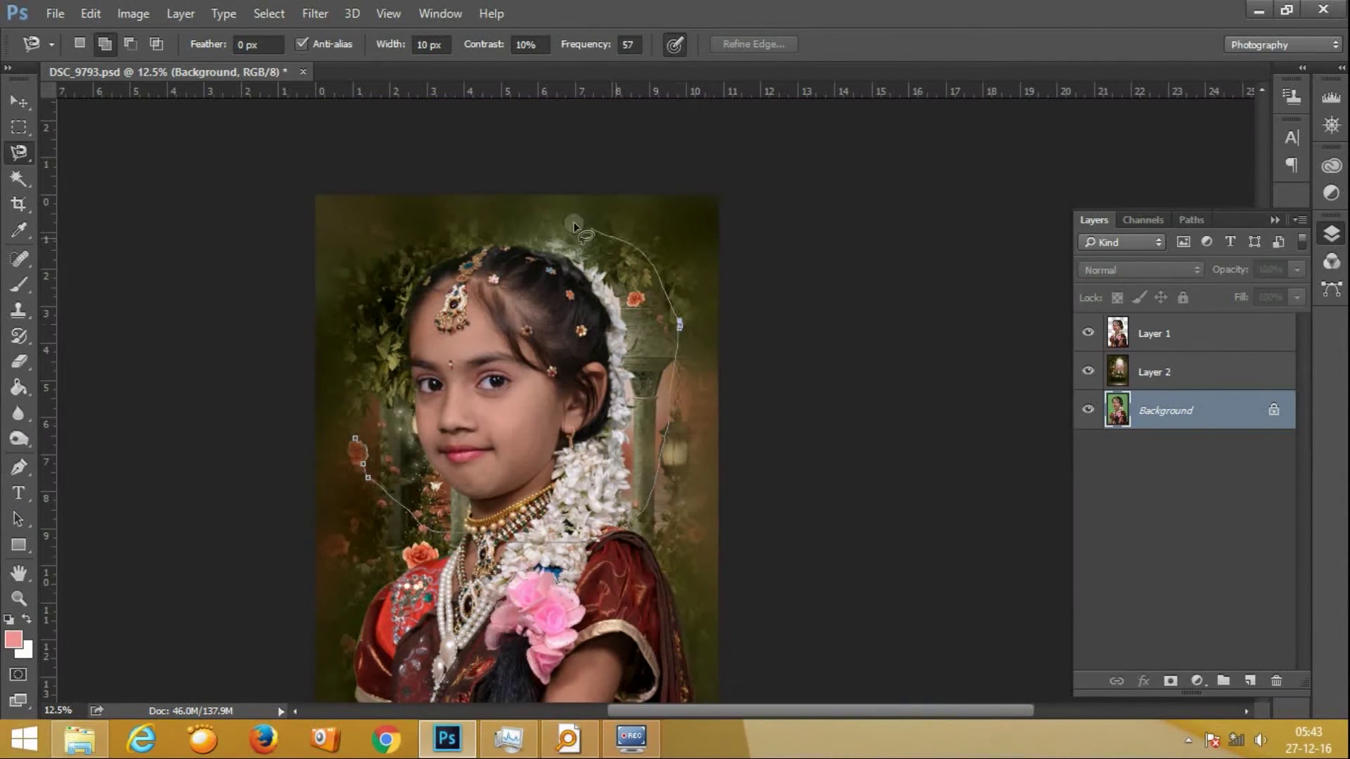
click(346, 326)
click(90, 13)
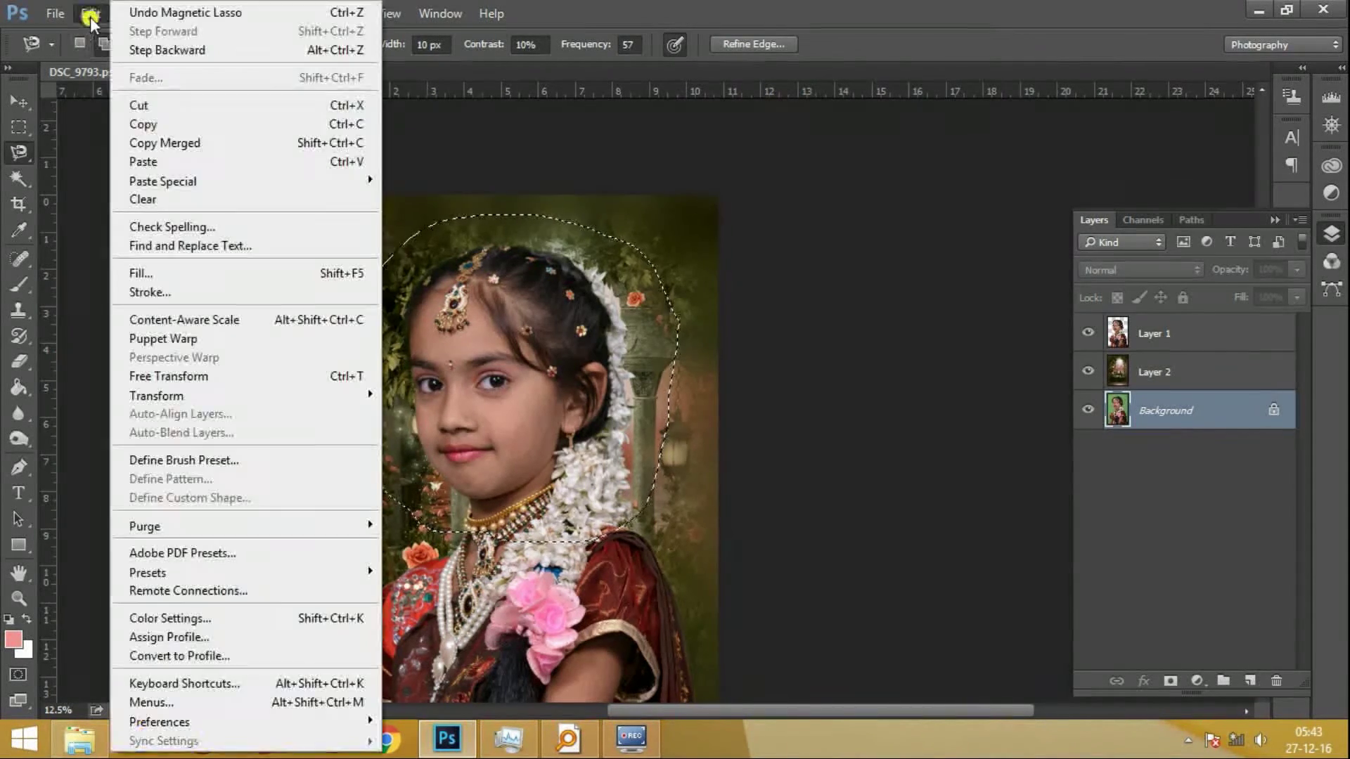
click(142, 126)
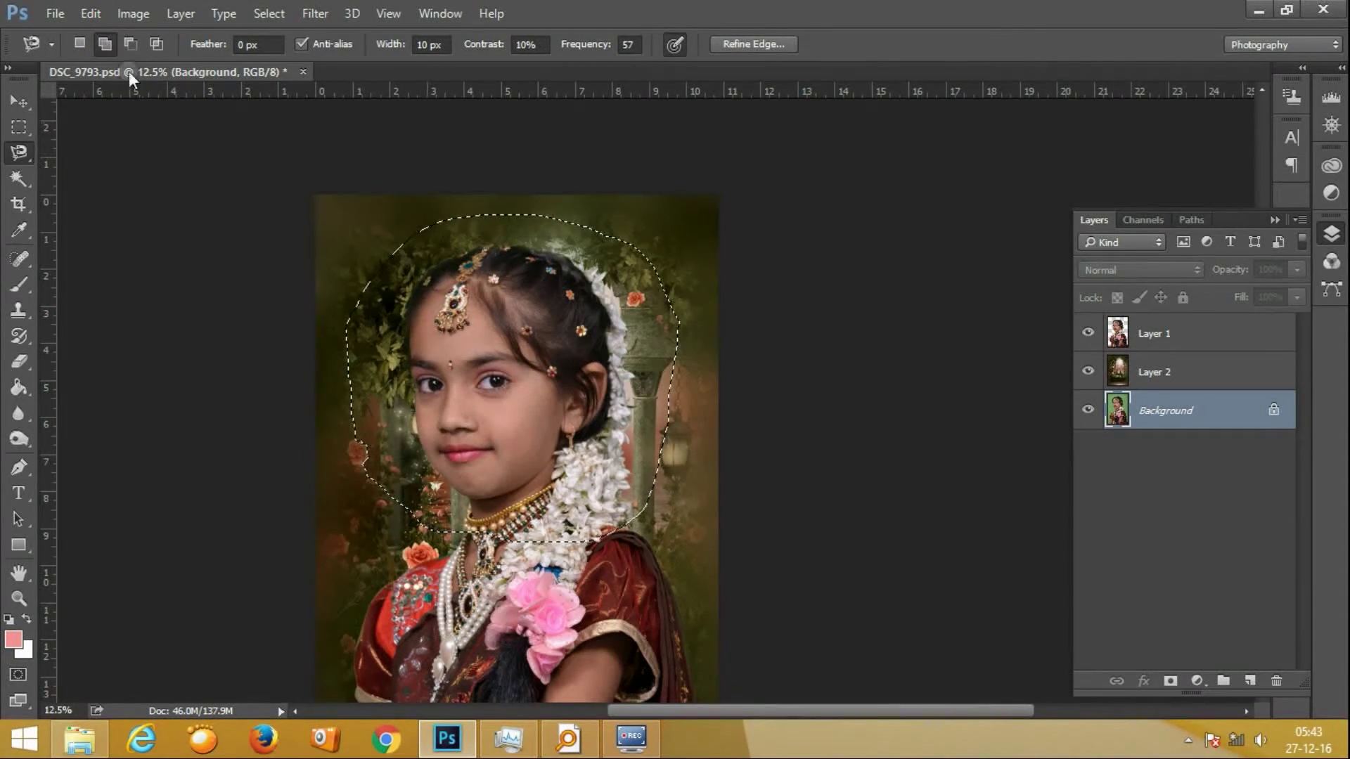
click(86, 15)
Paste the head as a top-of-stack layer and set up the Background Eraser with Sampling: Once
click(152, 156)
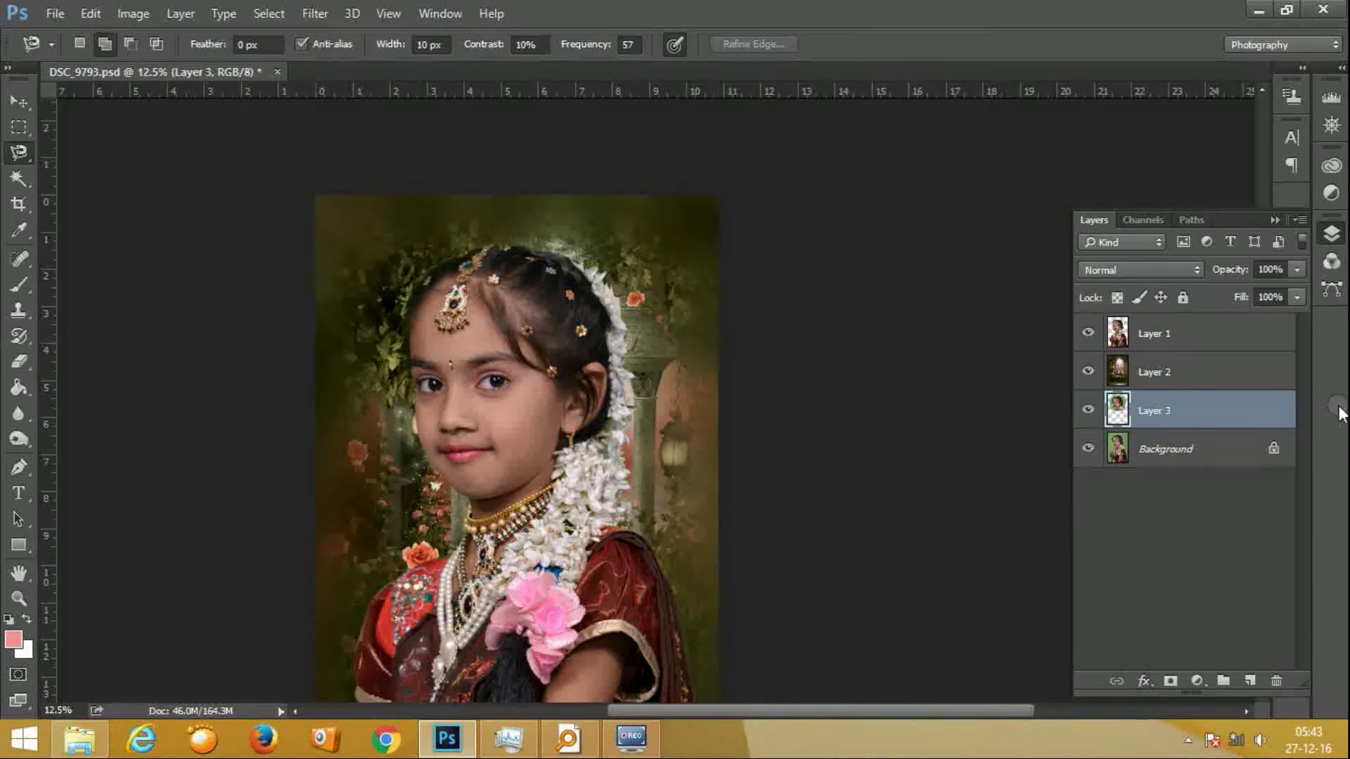
key(ctrl+shift+bracketright)
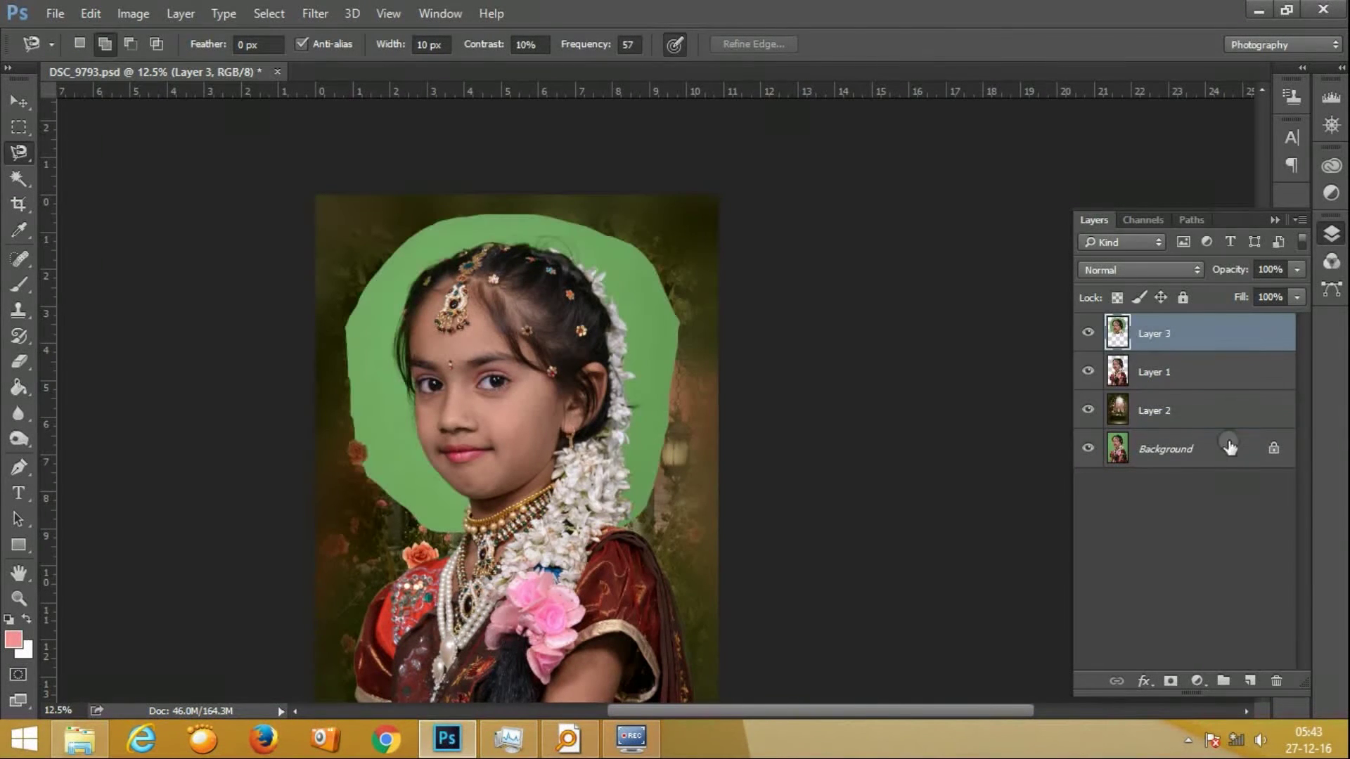
key(e)
right_click(19, 361)
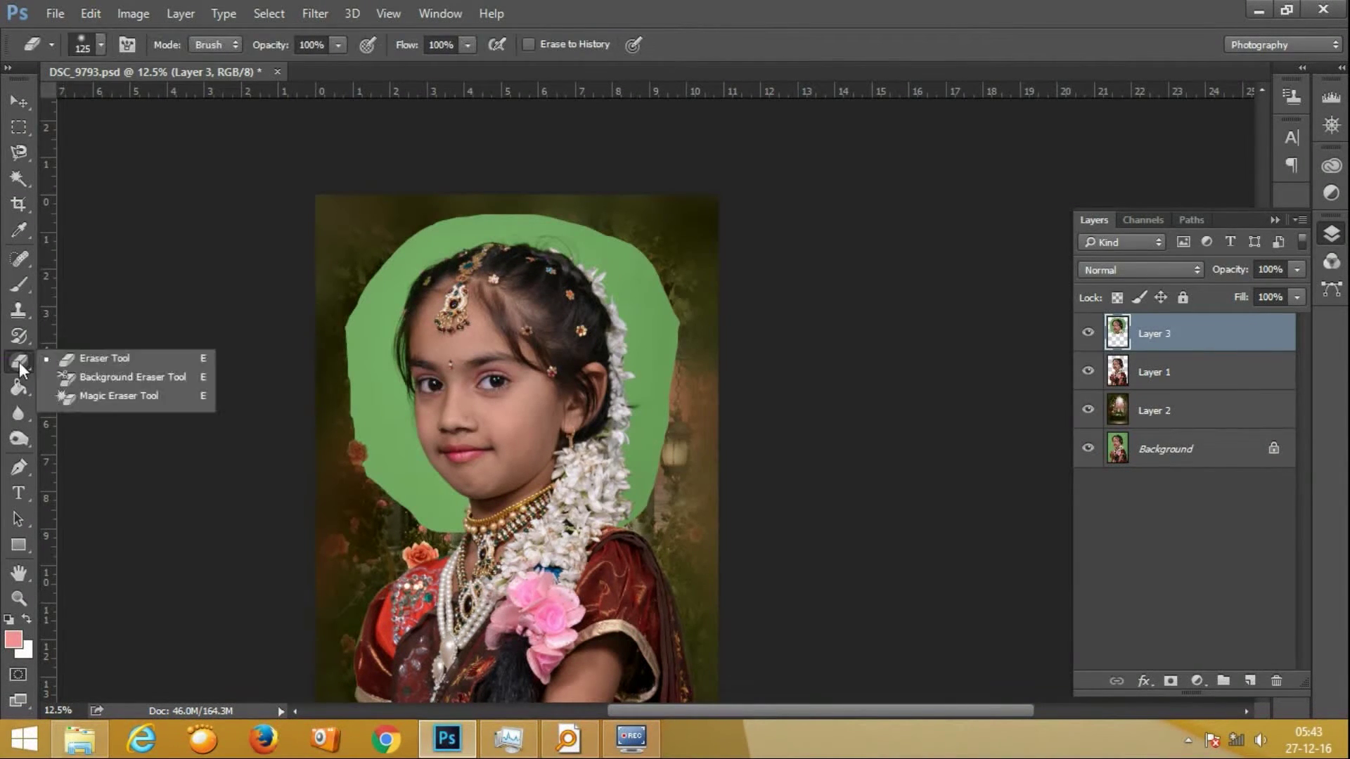
click(122, 398)
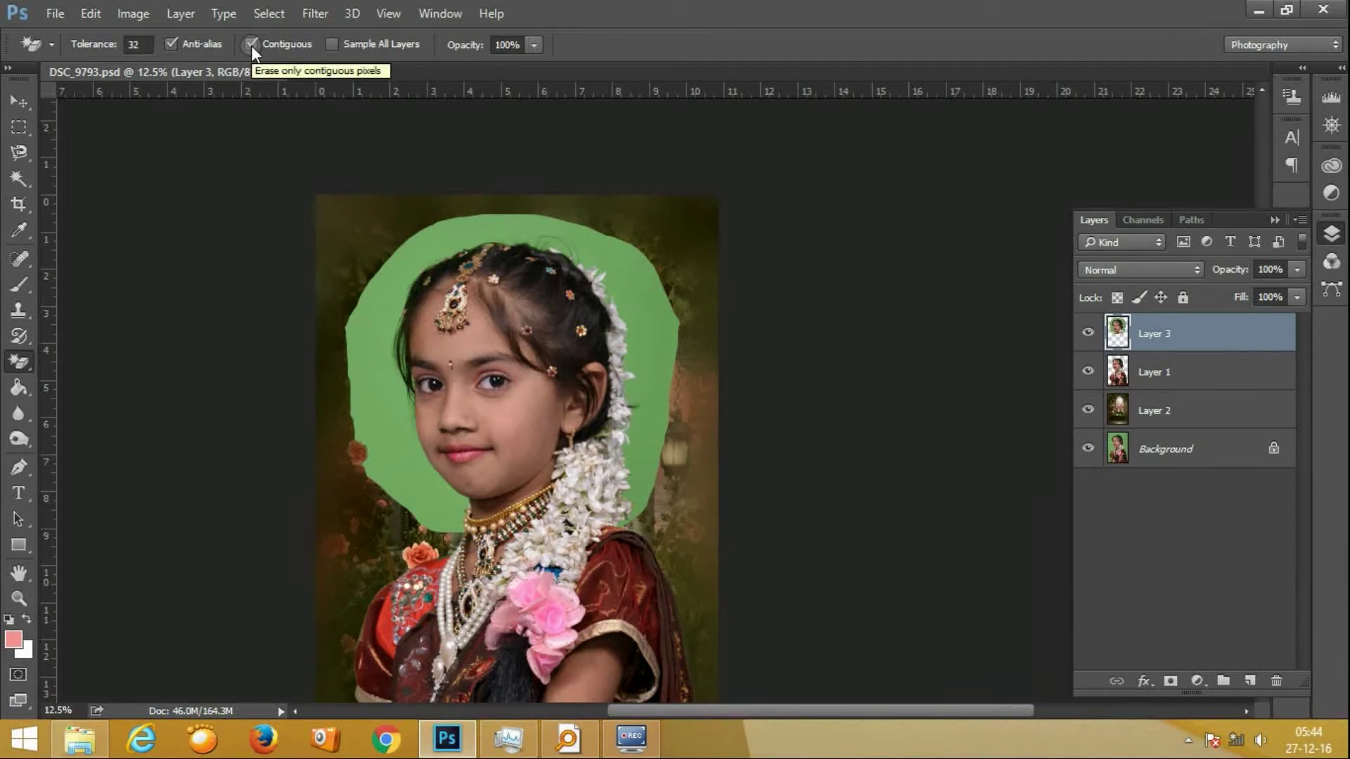
right_click(11, 361)
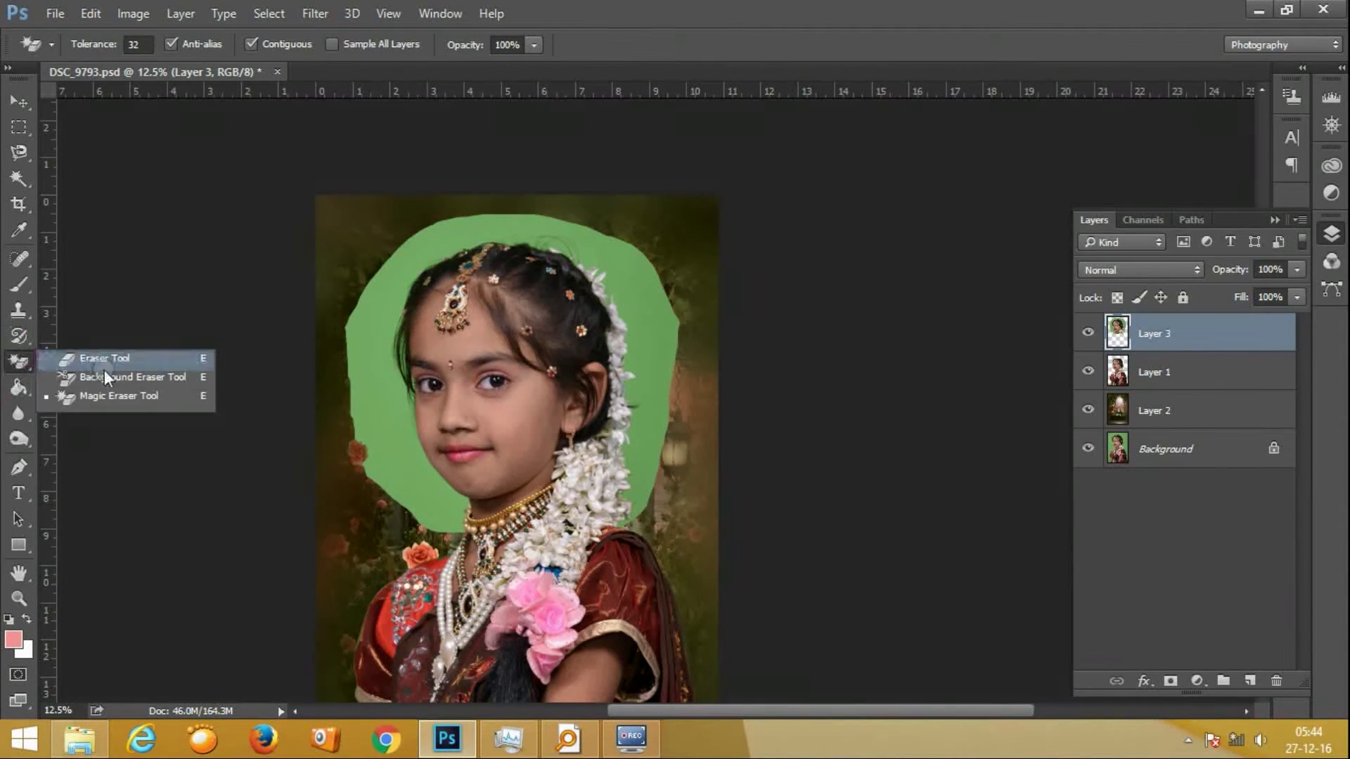
click(104, 369)
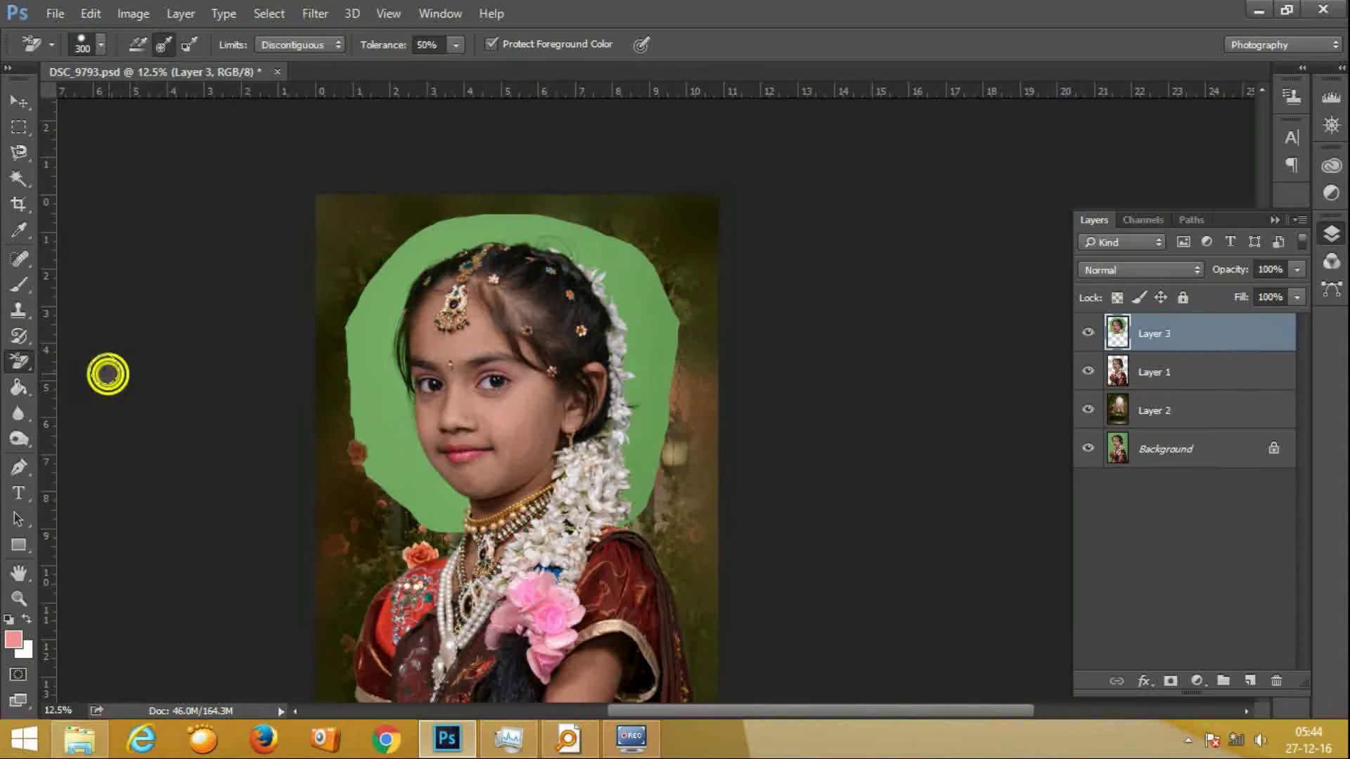
click(166, 44)
Zoom in, shrink the brush, and erase green along the left hair edge
key(ctrl+plus)
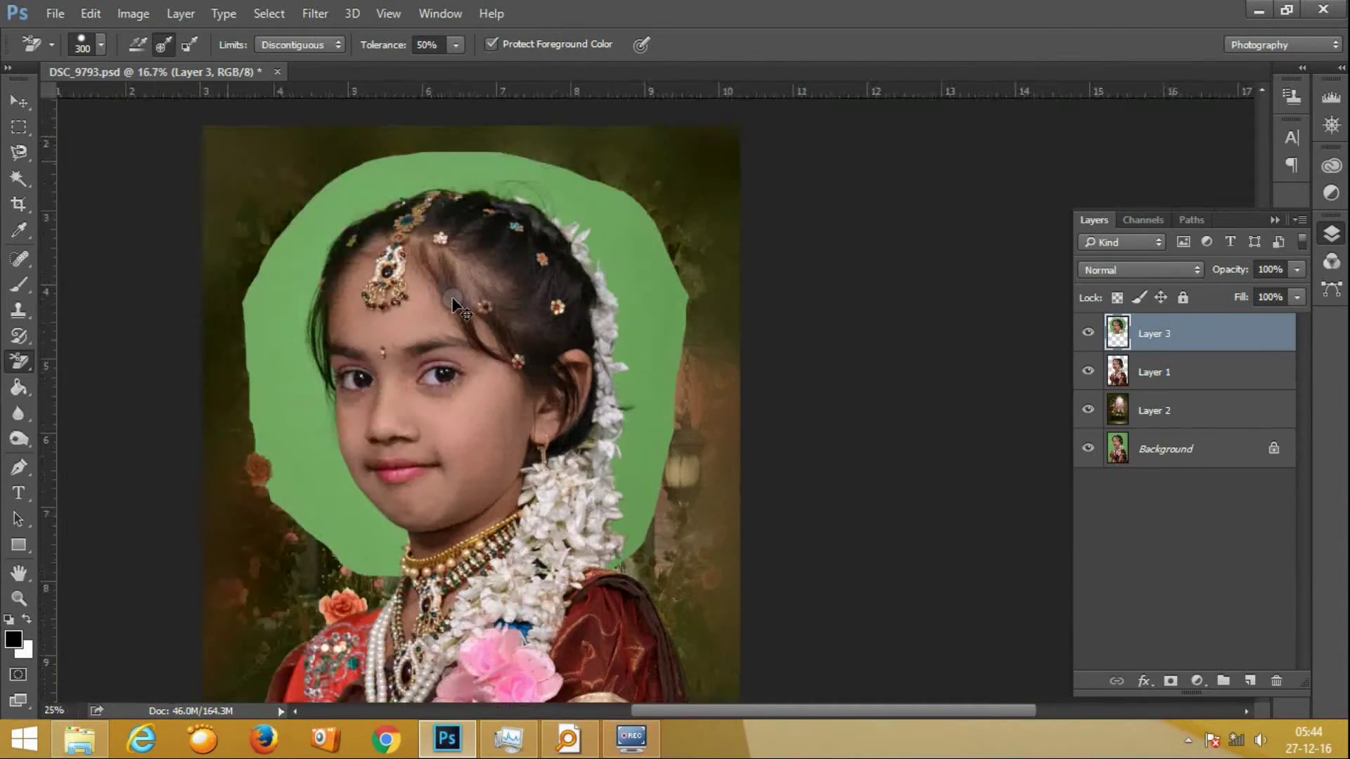
key(ctrl+plus)
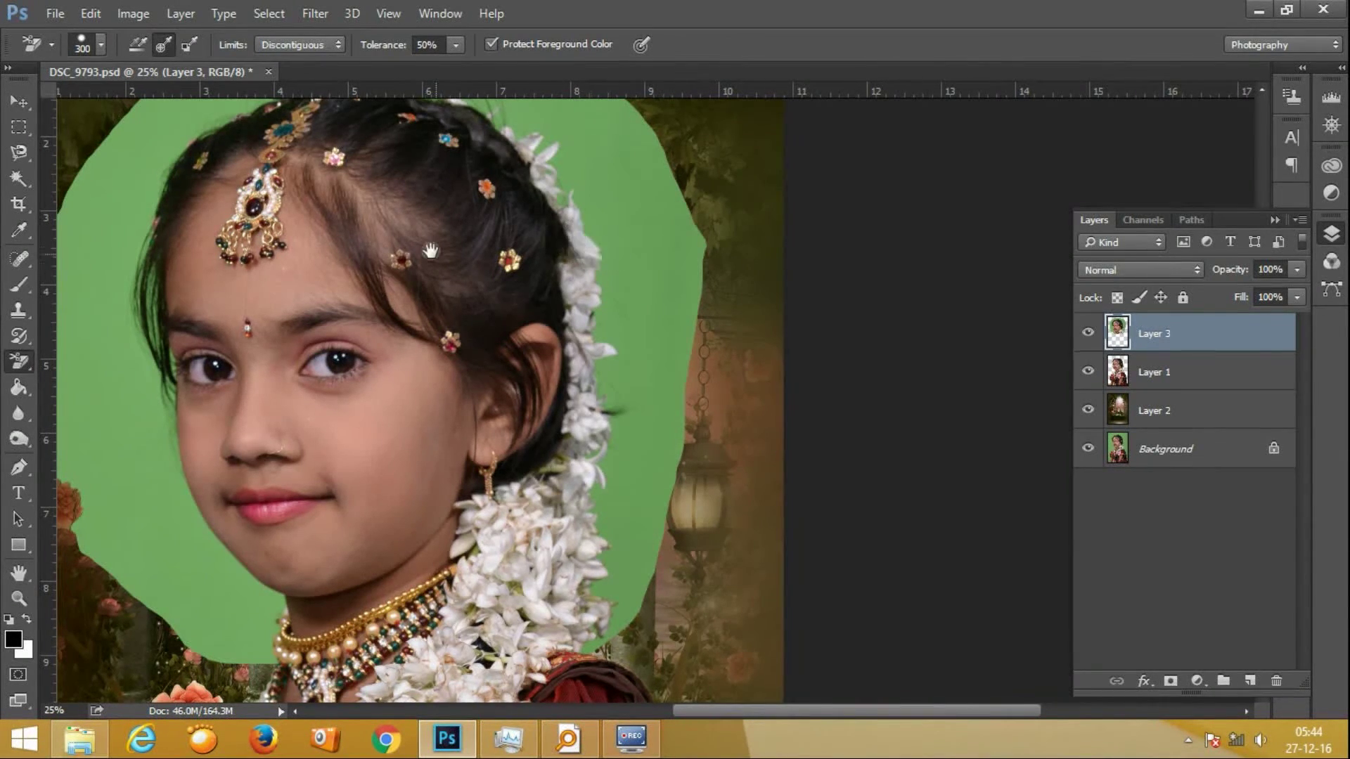
drag(430, 250, 595, 299)
key(bracketleft)
mouse_move(406, 148)
mouse_down()
mouse_move(304, 299)
mouse_move(301, 369)
mouse_move(329, 477)
mouse_up()
Erase green along the left cheek and neck, beside the garland, and above the hair
drag(371, 431, 365, 171)
mouse_move(309, 239)
mouse_down()
mouse_move(338, 317)
mouse_move(436, 405)
mouse_up()
drag(929, 255, 720, 281)
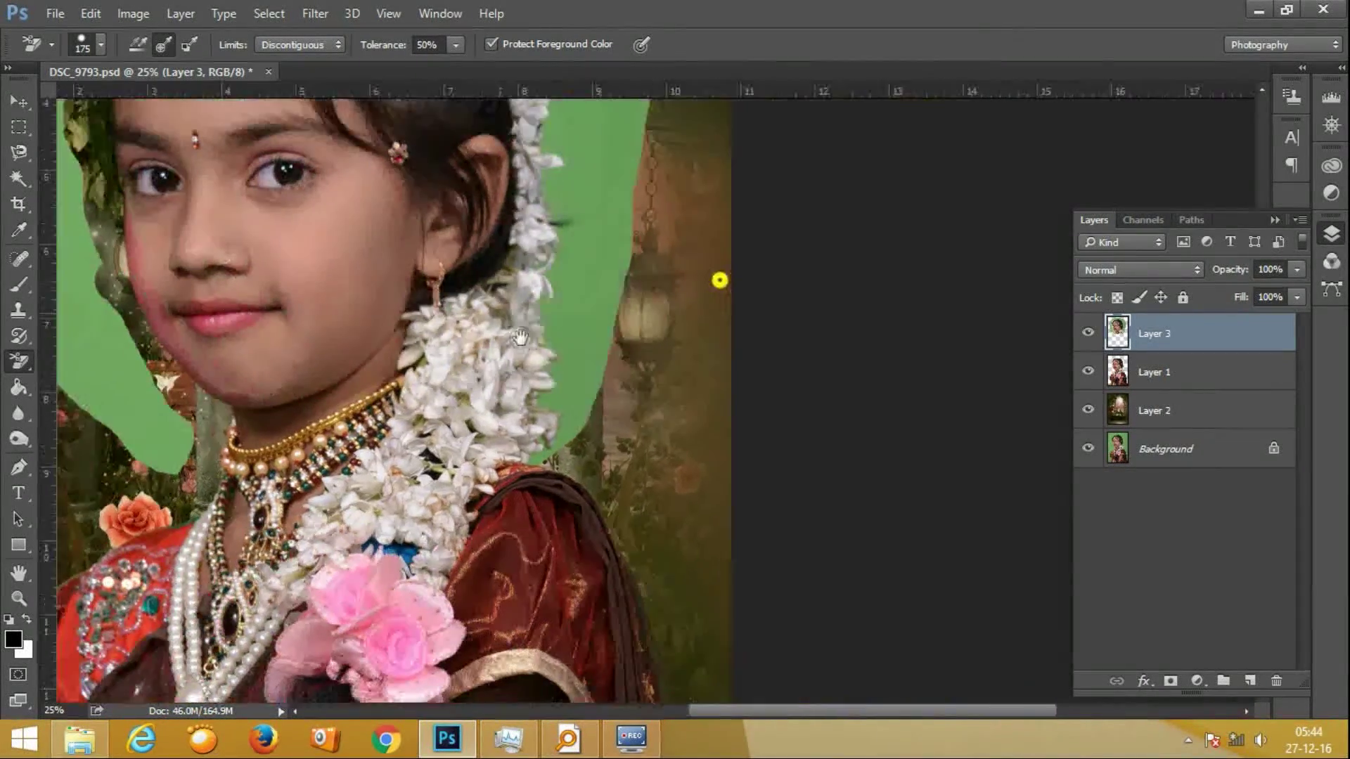
mouse_move(572, 382)
mouse_down()
mouse_move(535, 468)
mouse_move(534, 299)
mouse_move(566, 200)
mouse_move(564, 151)
mouse_move(588, 338)
mouse_move(584, 286)
mouse_move(538, 179)
mouse_move(638, 285)
mouse_up()
mouse_move(598, 235)
mouse_down()
mouse_move(575, 211)
mouse_move(492, 204)
mouse_move(387, 204)
mouse_move(308, 229)
mouse_up()
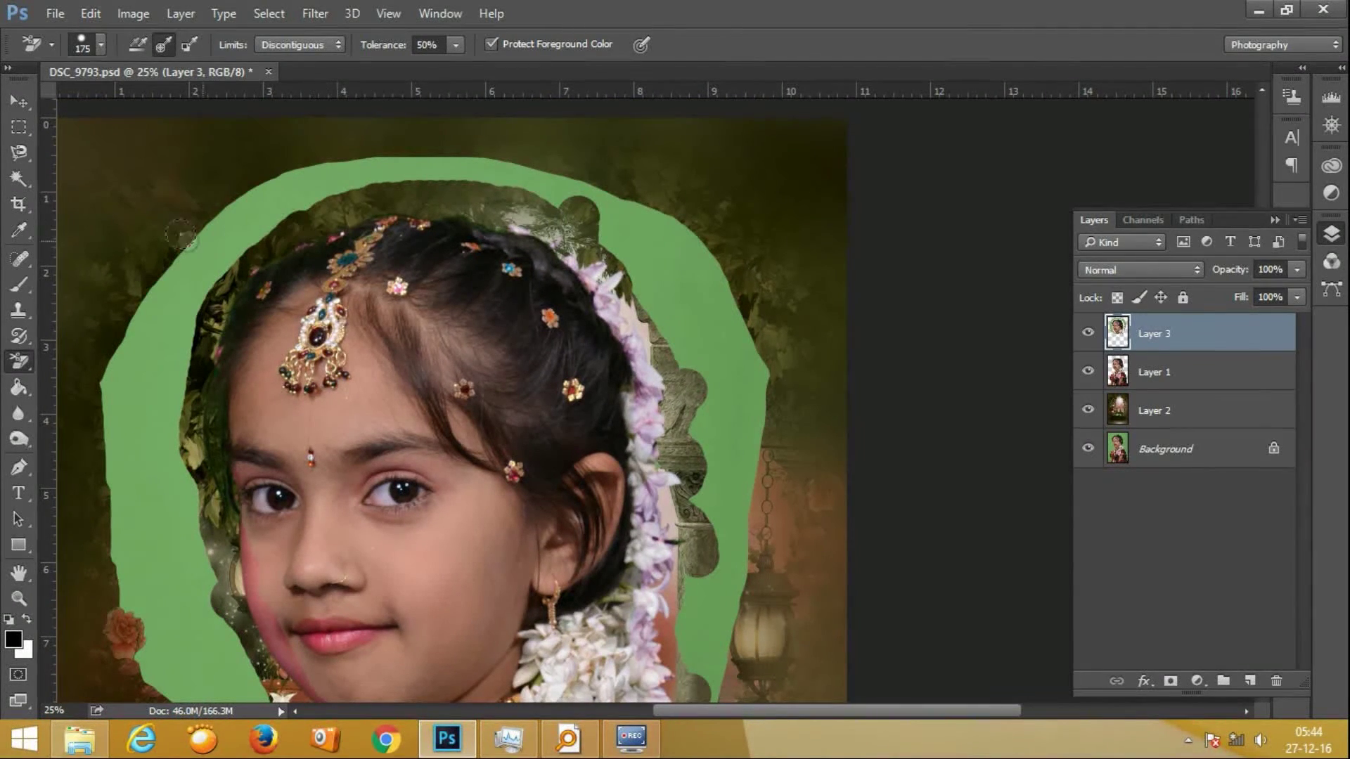
right_click(24, 357)
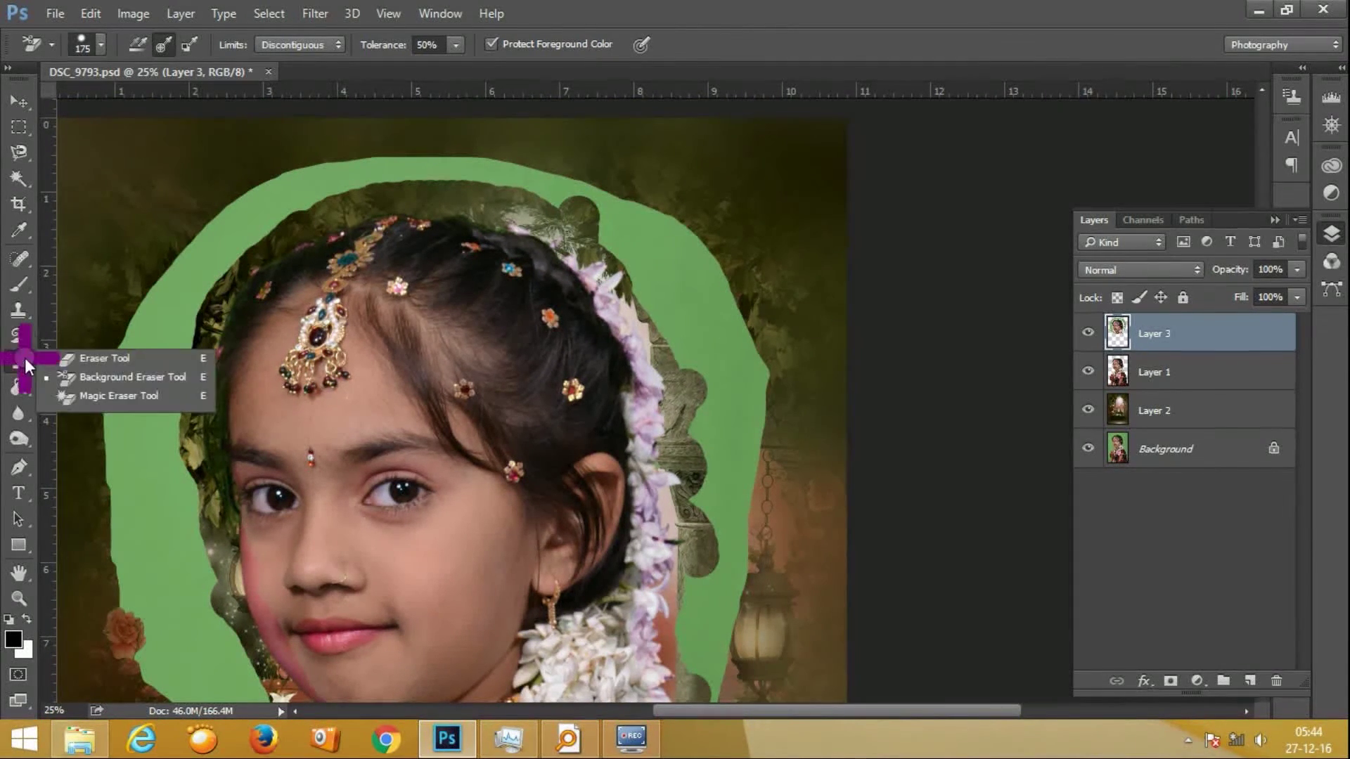
Clear the remaining green around the girl with the Magic Eraser, then return to the Eraser Tool
click(112, 402)
drag(302, 647, 437, 372)
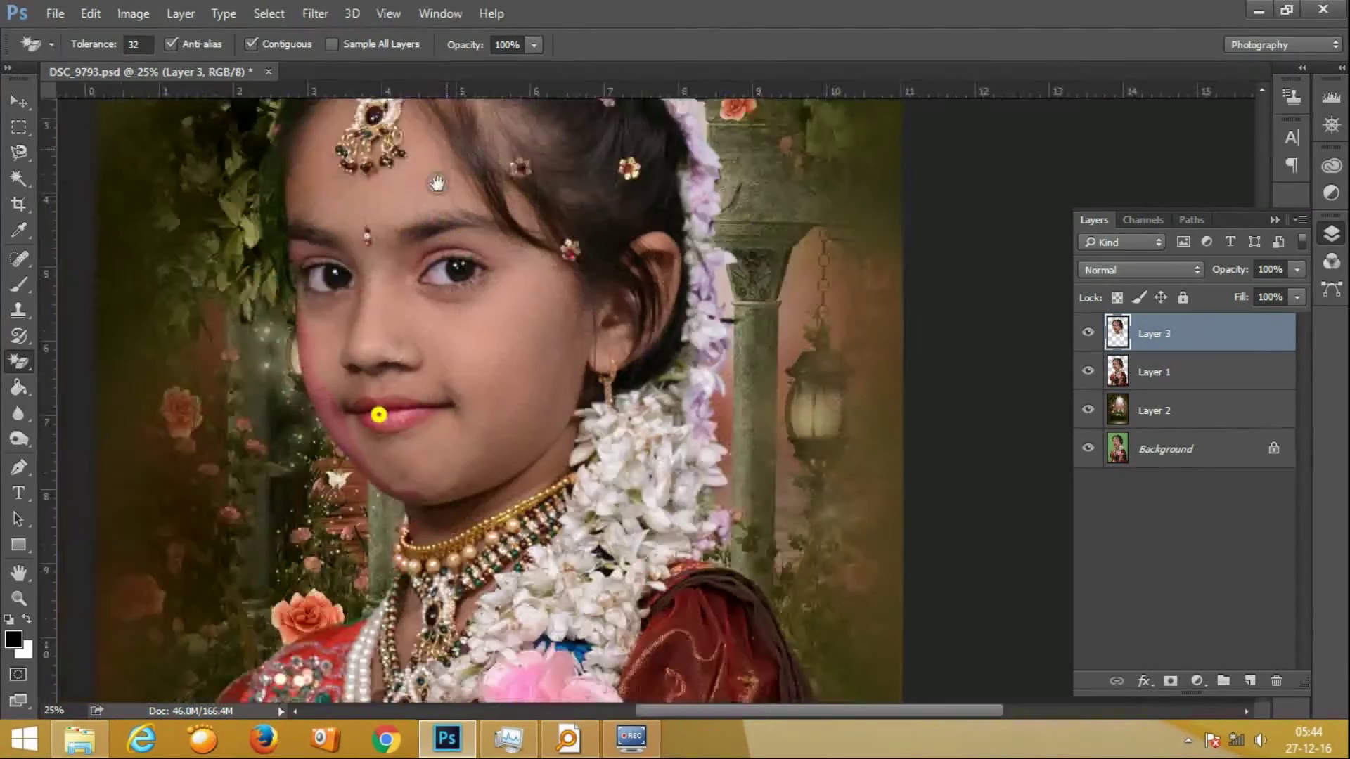
right_click(15, 367)
click(94, 356)
click(274, 372)
Move the girl's cutout layer, Layer 3, beneath Layer 1
click(1202, 333)
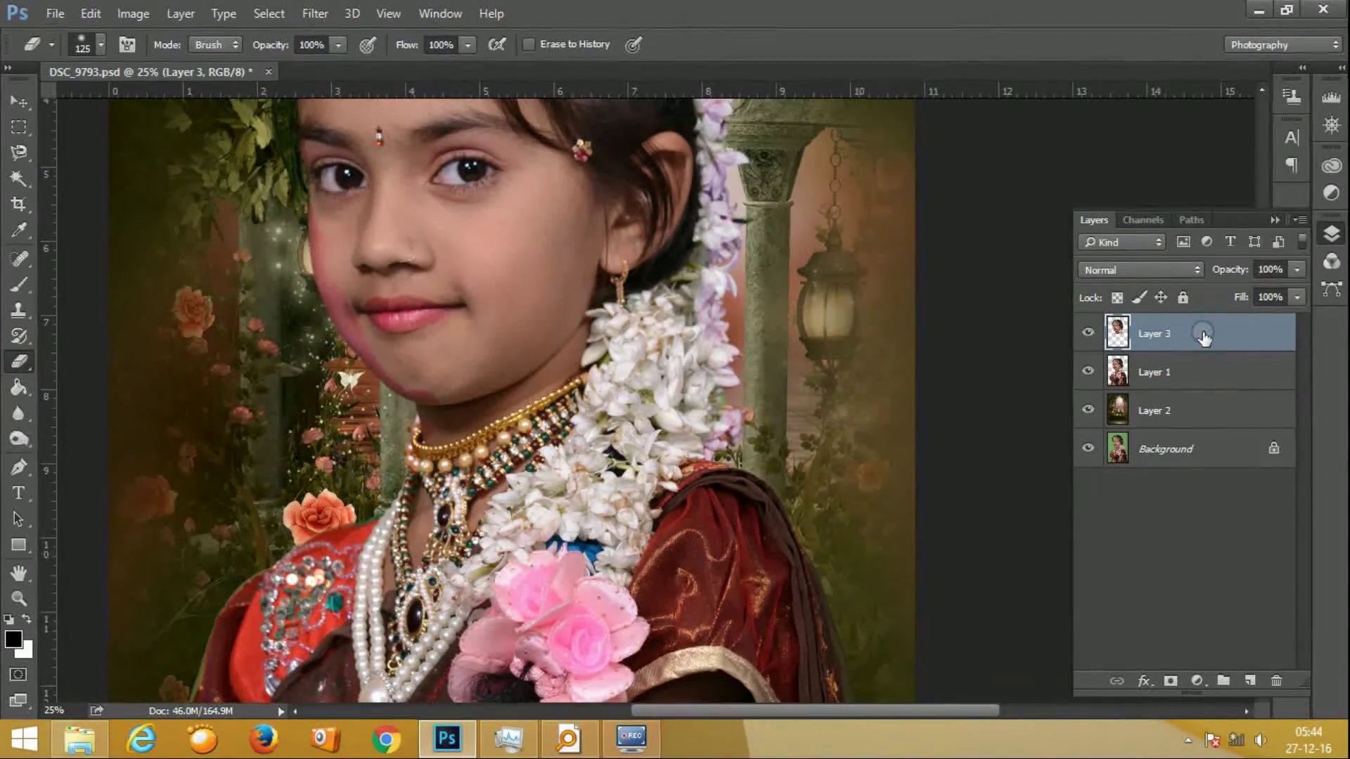
key(ctrl+bracketleft)
key(ctrl+minus)
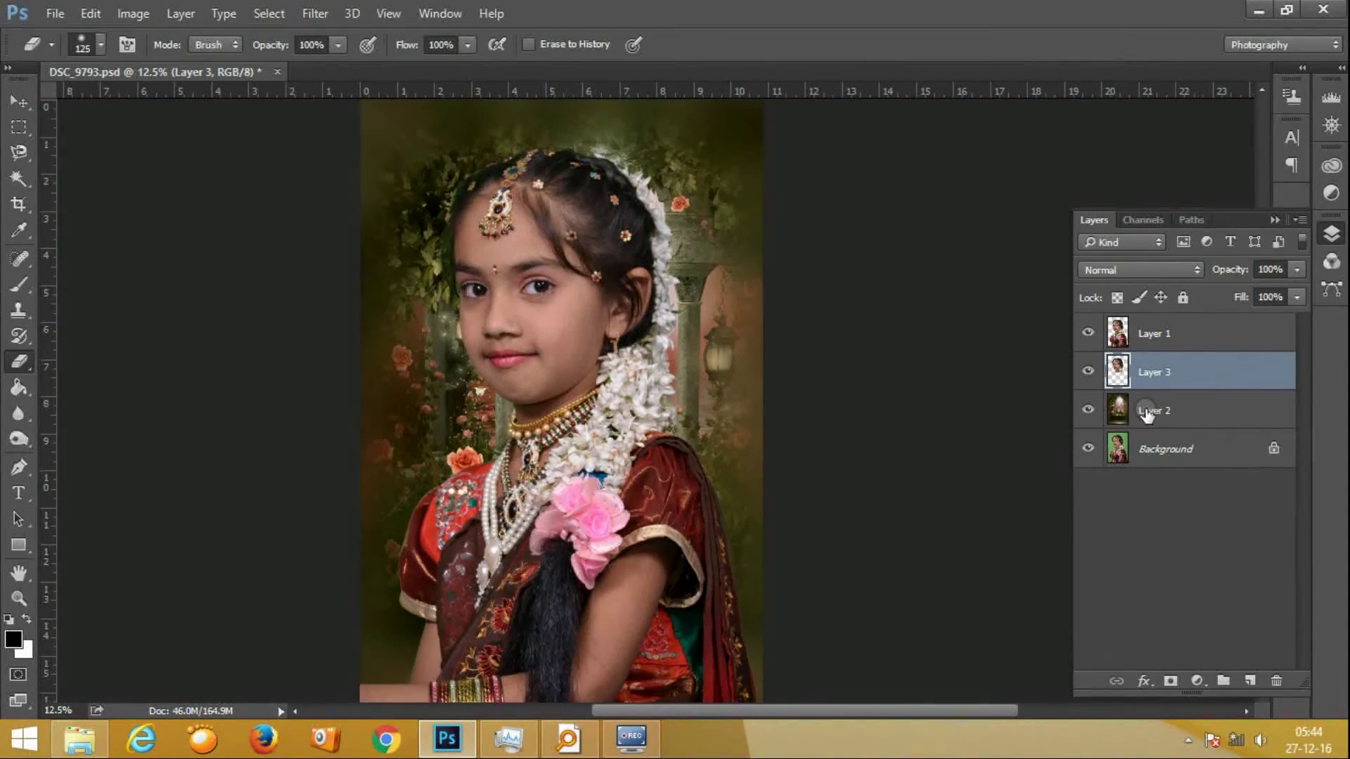
key(ctrl+minus)
key(ctrl+plus)
key(ctrl+plus)
key(ctrl+plus)
key(ctrl+plus)
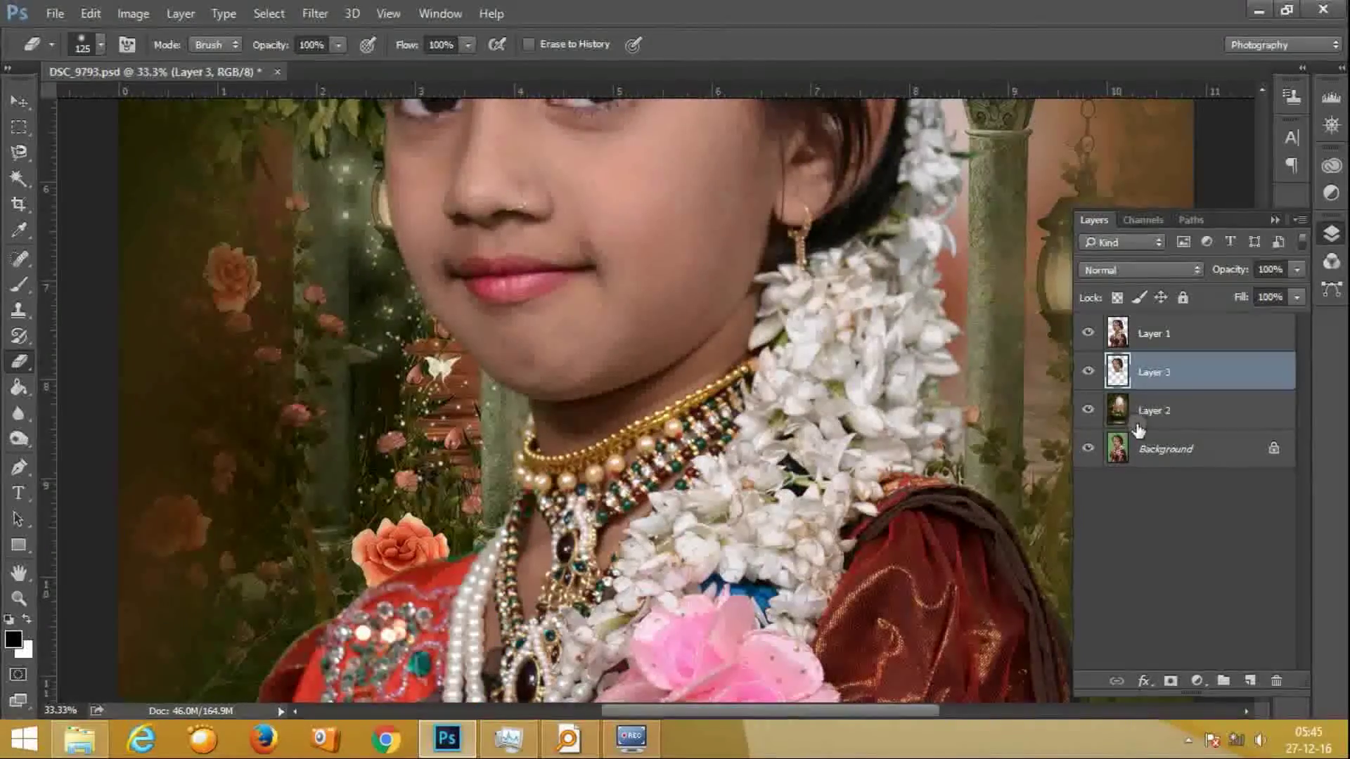
Shift Layer 2's hue to about -56 in Hue/Saturation for a pink backdrop
click(1135, 417)
key(ctrl+u)
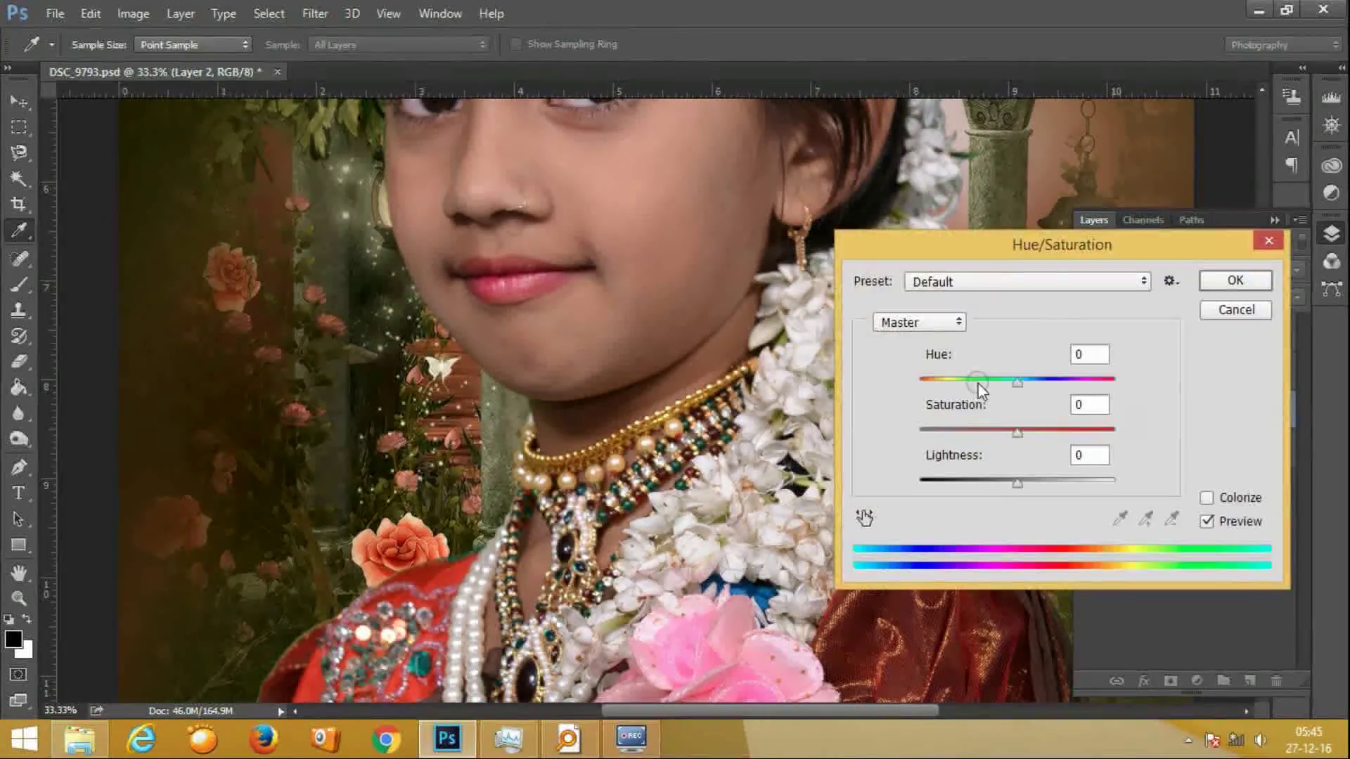
click(970, 380)
key(ctrl+minus)
key(ctrl+minus)
key(ctrl+minus)
drag(969, 386, 960, 385)
click(1234, 280)
Zoom in on the girl's head and hide Layer 1 to check the composite
key(ctrl+plus)
key(ctrl+plus)
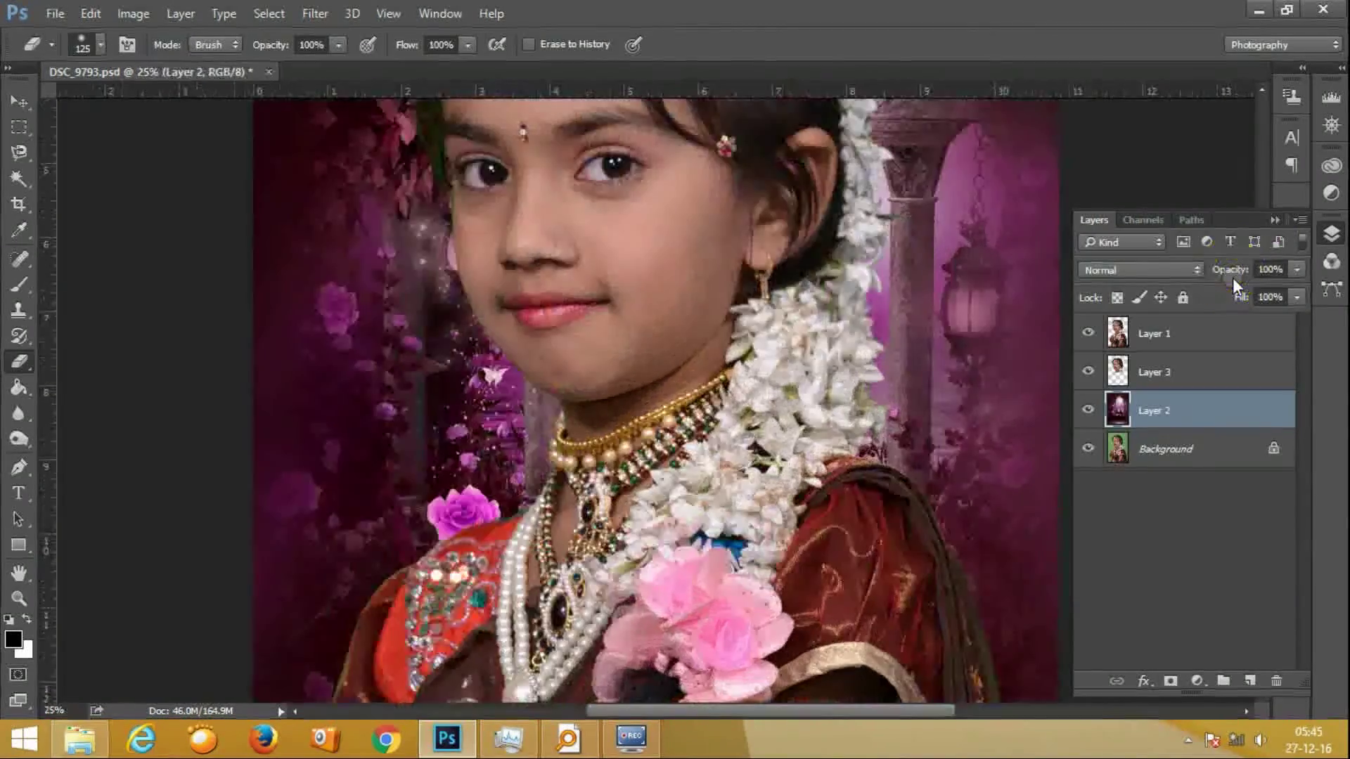
drag(555, 106, 603, 340)
click(1088, 338)
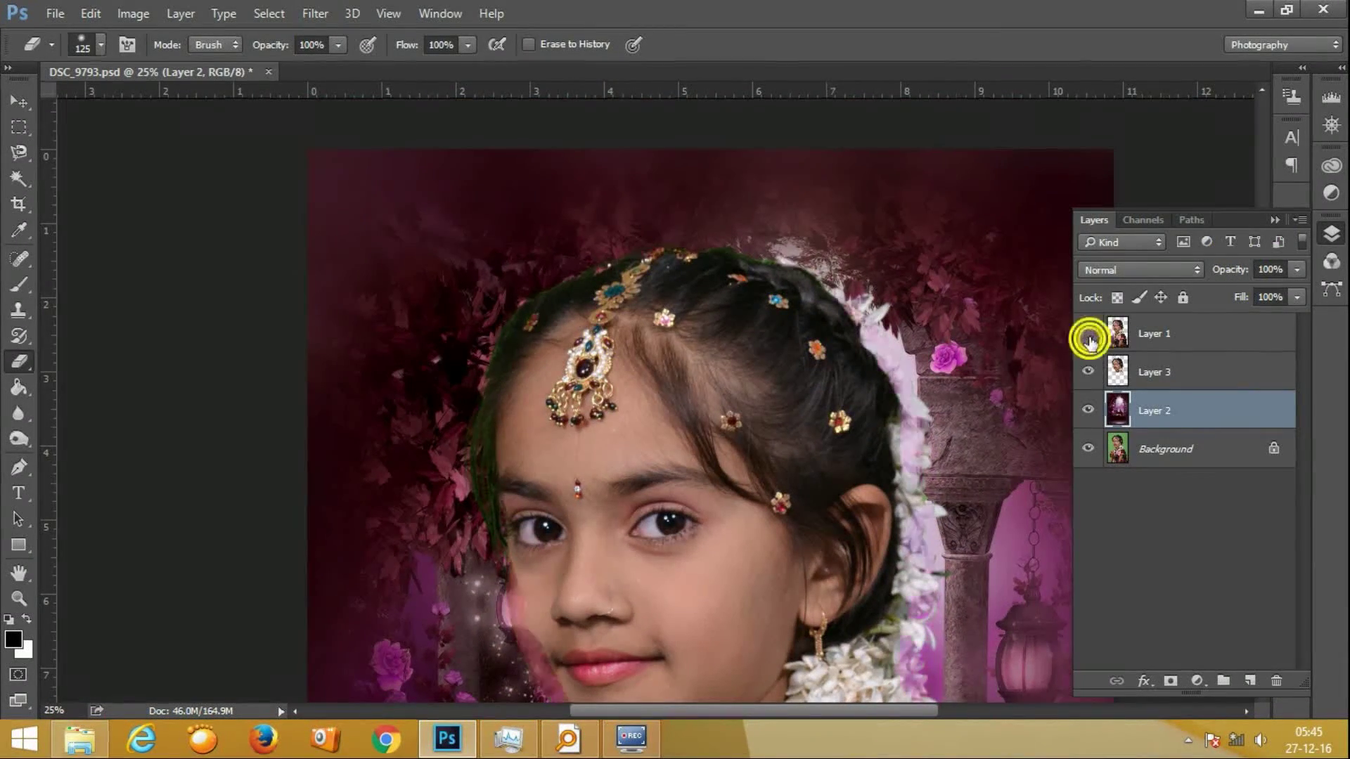
Toggle Layer 1 and Layer 3 visibility to compare, then select Layer 3
click(1089, 335)
click(1088, 371)
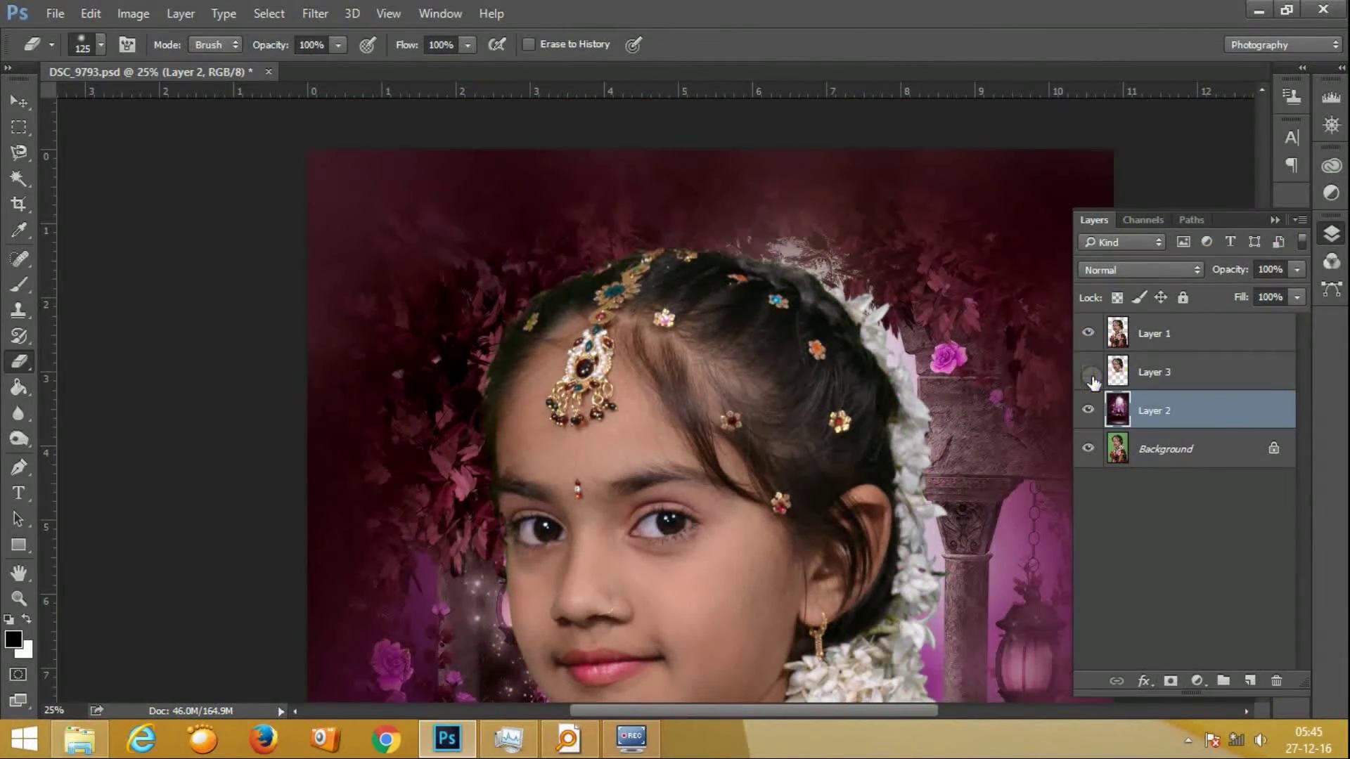
click(1151, 377)
Apply Hue/Saturation to Layer 3 with Saturation -83 and Lightness -25
key(ctrl+plus)
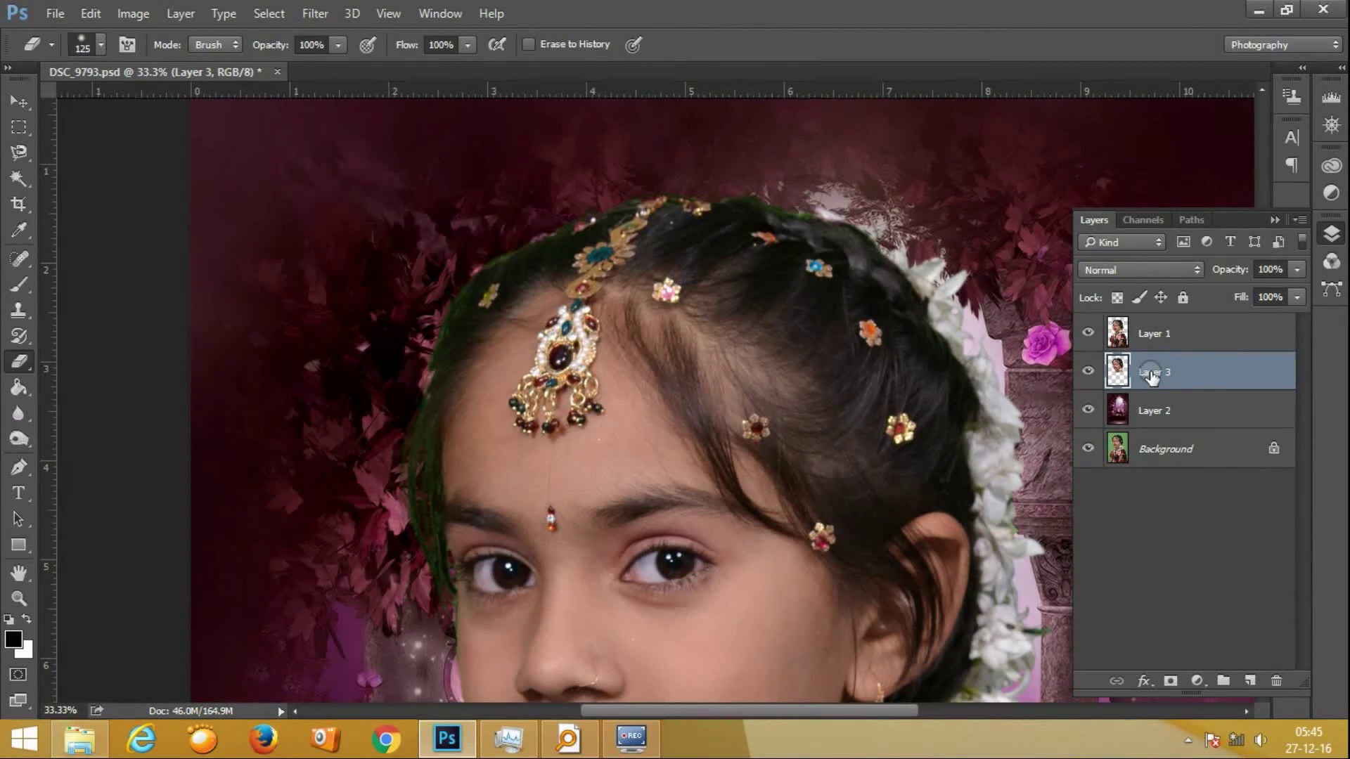
key(ctrl+u)
drag(1017, 429, 949, 428)
drag(1002, 474, 992, 484)
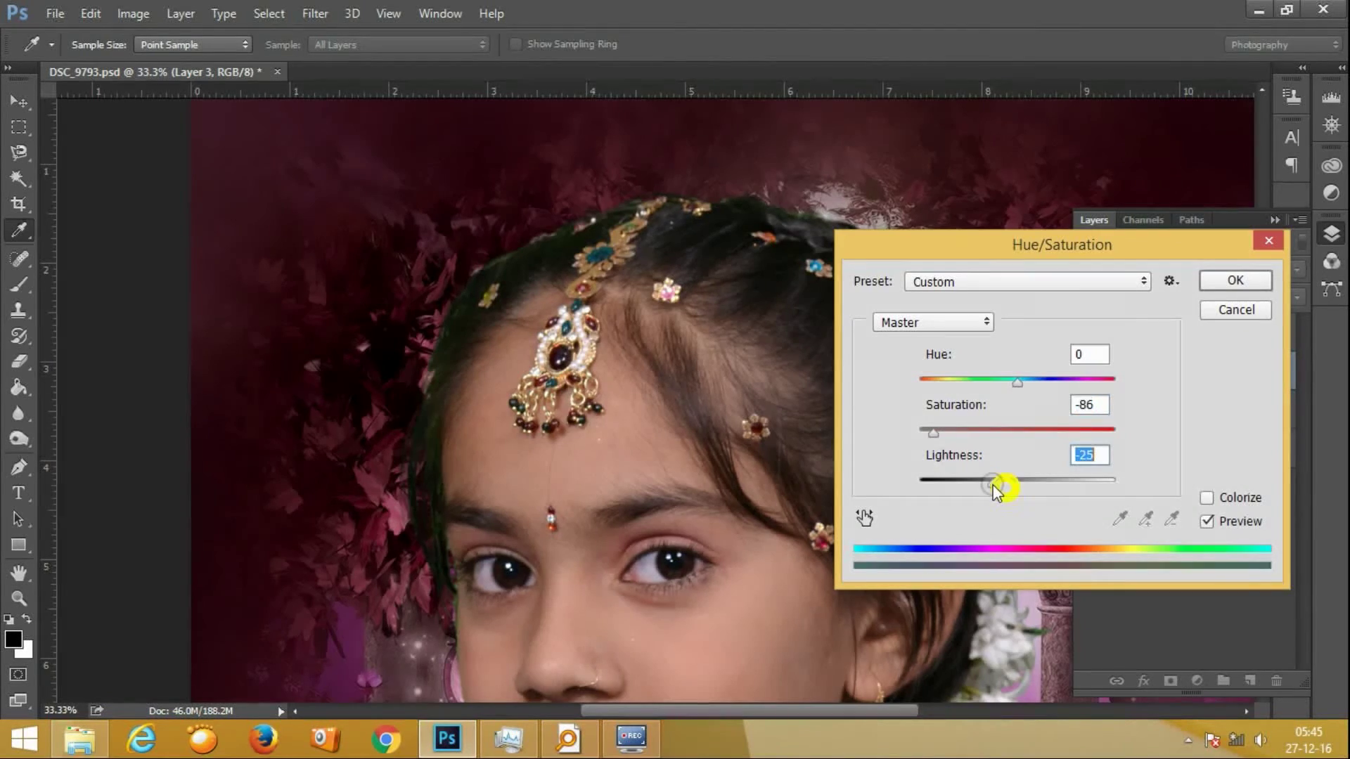
click(939, 433)
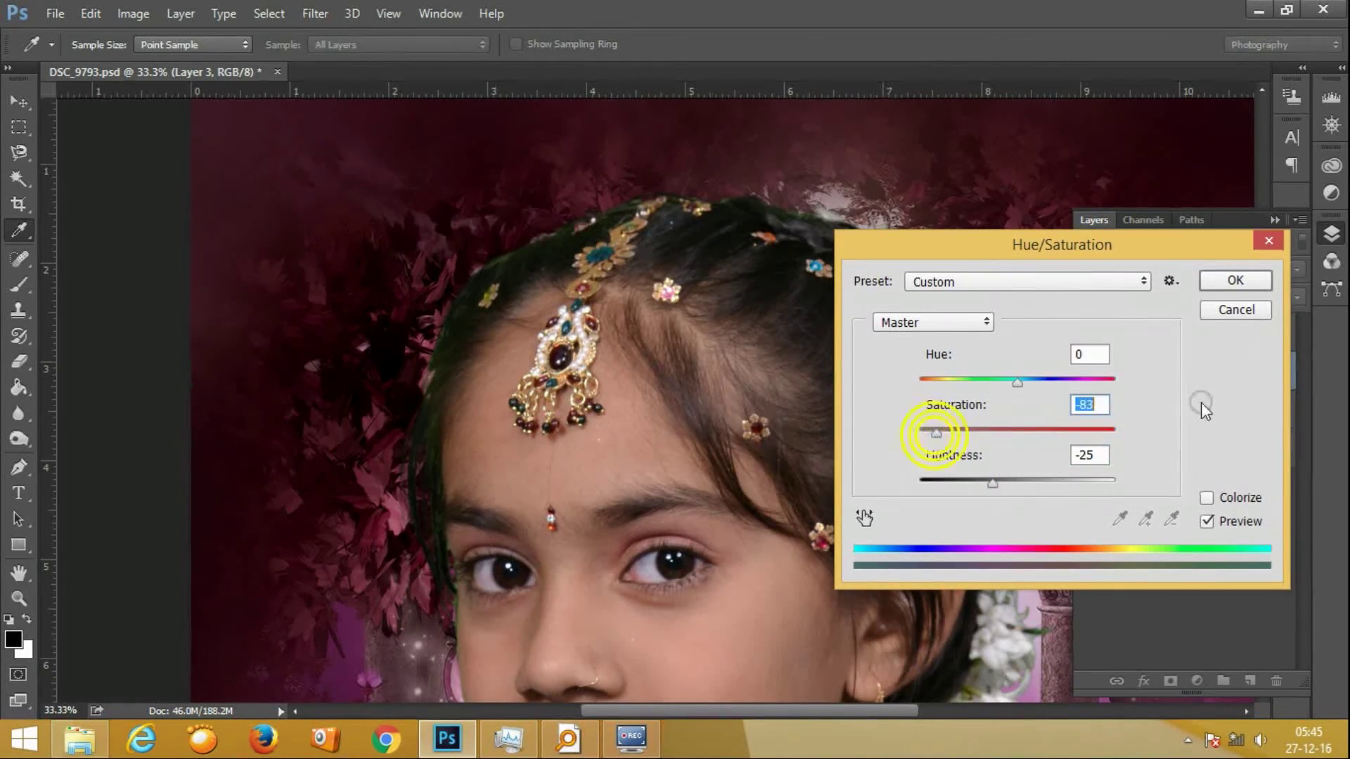
click(1232, 280)
Zoom out to the whole photo and view the saved portrait in ACDSee Quick View
key(e)
key(ctrl+minus)
key(ctrl+minus)
key(ctrl+minus)
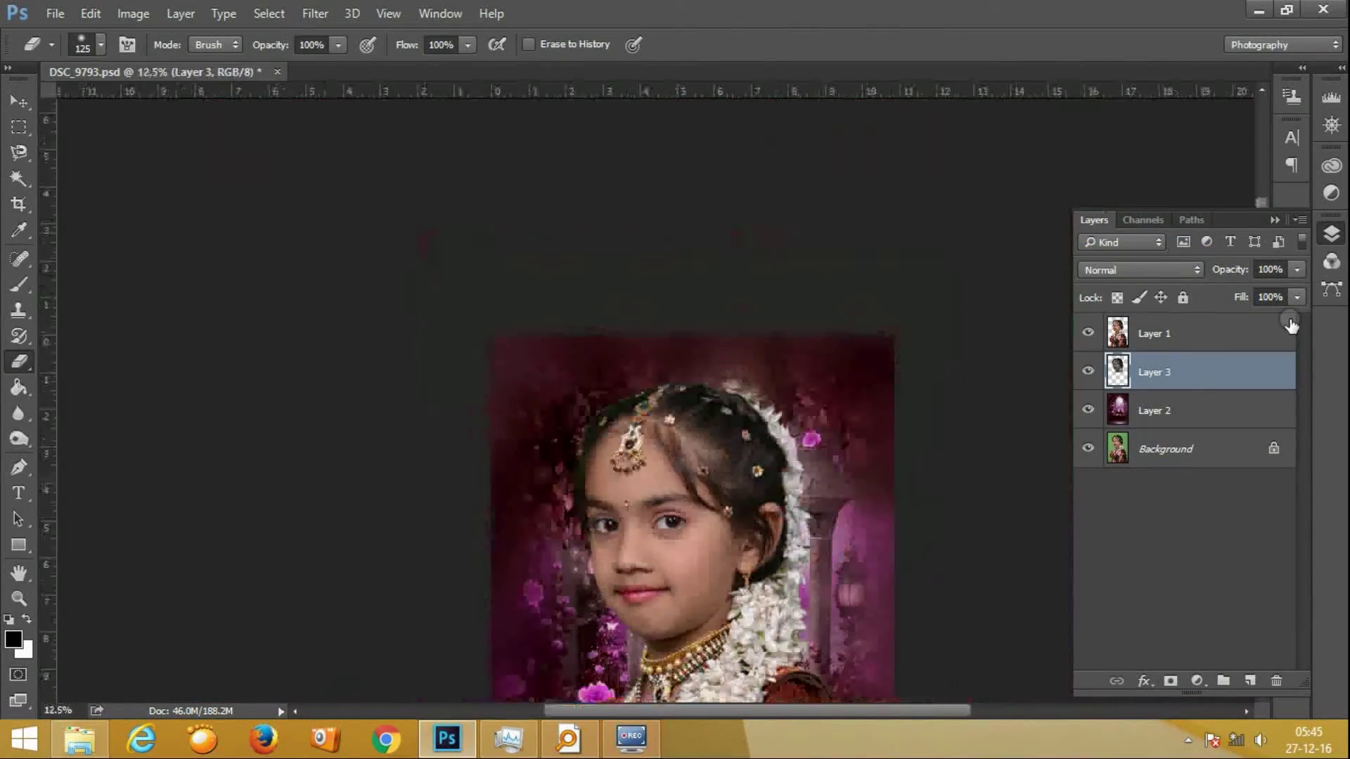
key(ctrl+minus)
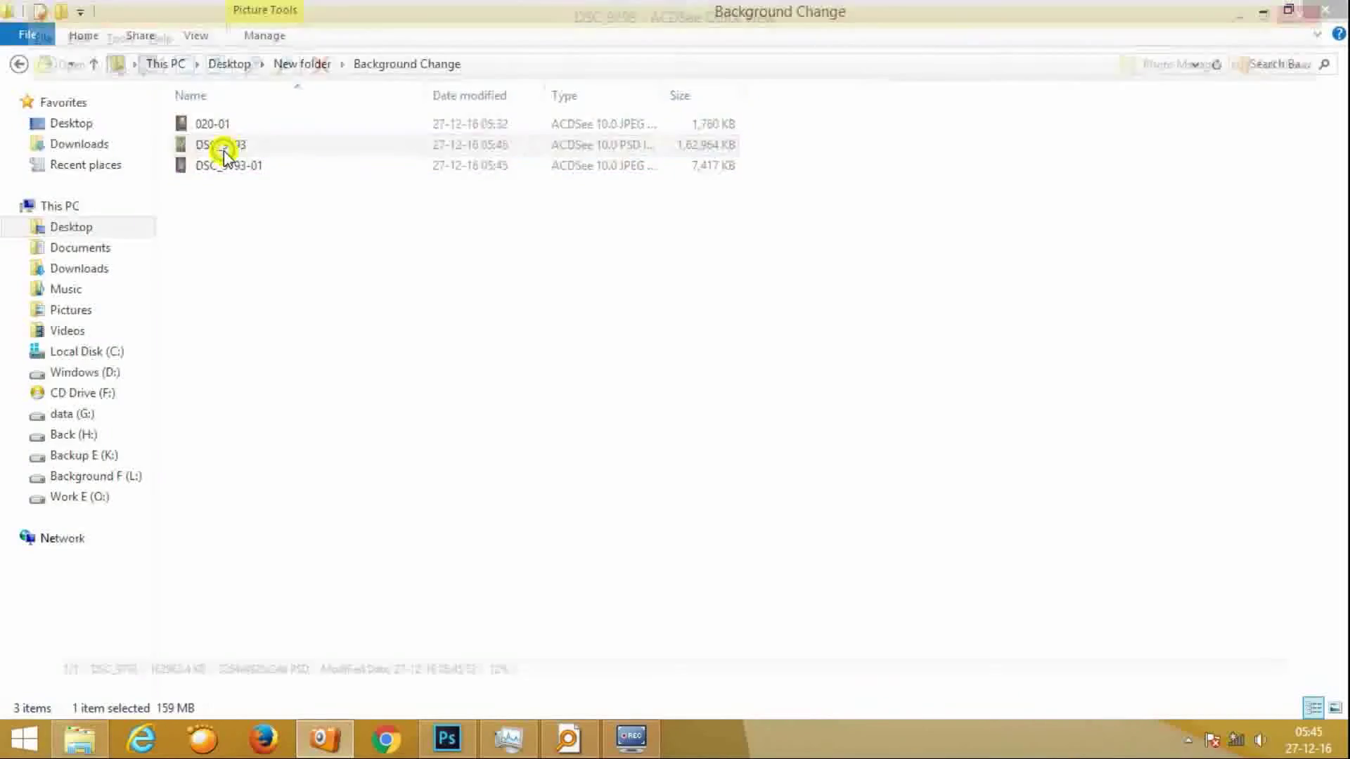
double_click(220, 161)
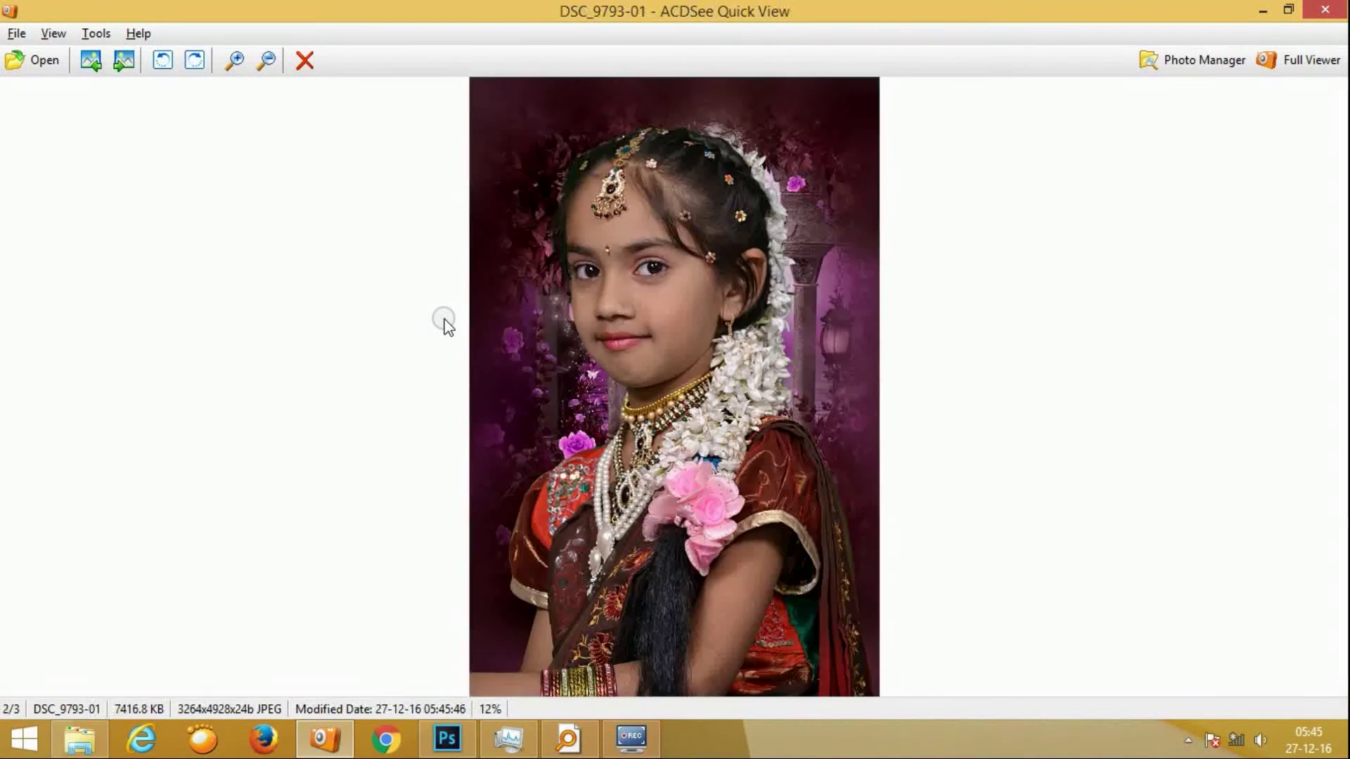
scroll(445, 324, down, 1)
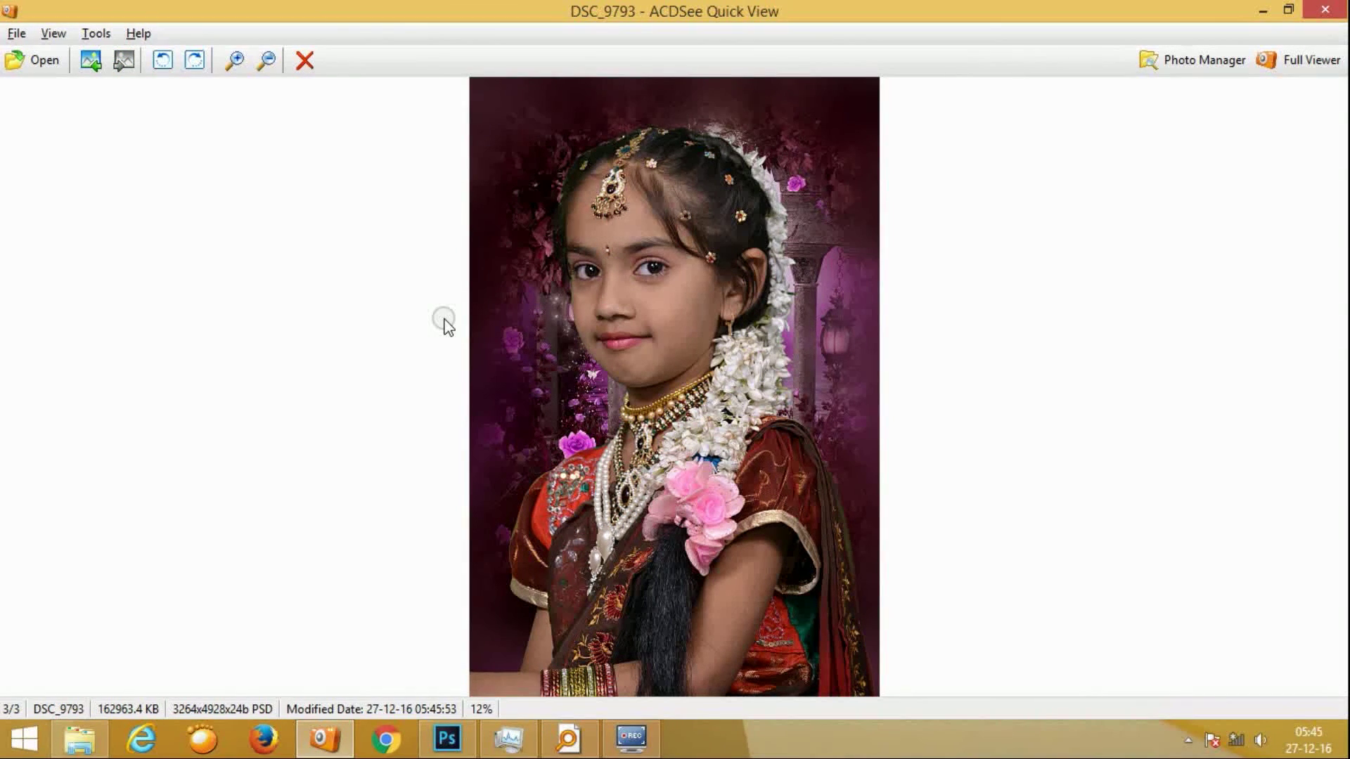